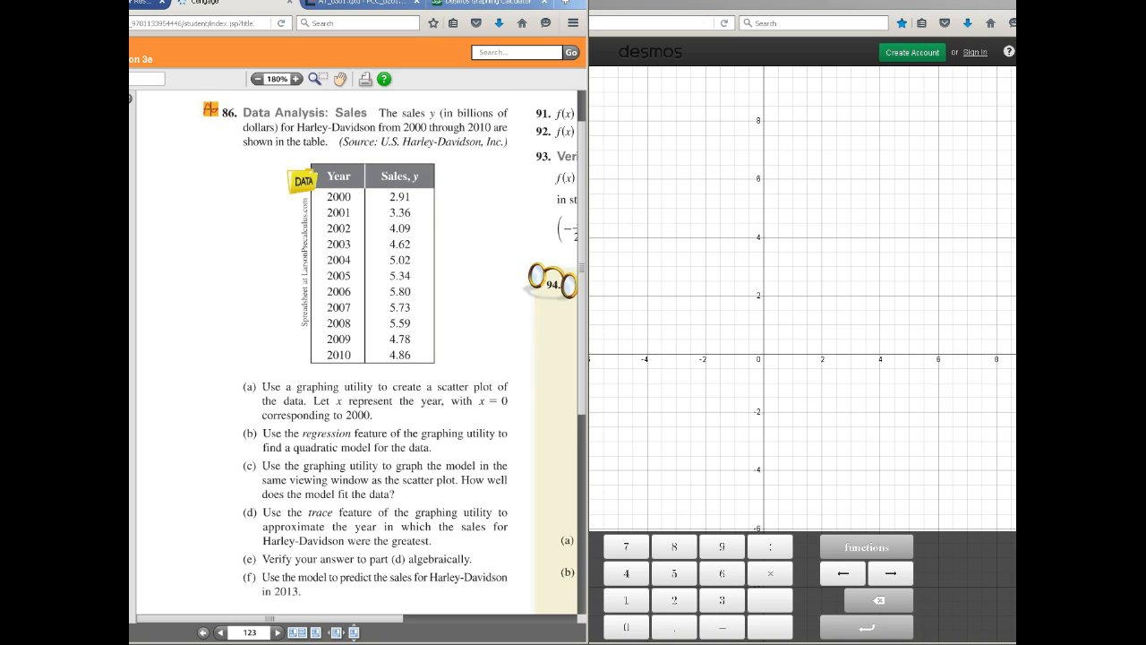
# Copy the Year and Sales data in A1:B12 from the Excel workbook and paste it into the first Desmos expression line.
pyautogui.hotkey('alt', 'Tab')
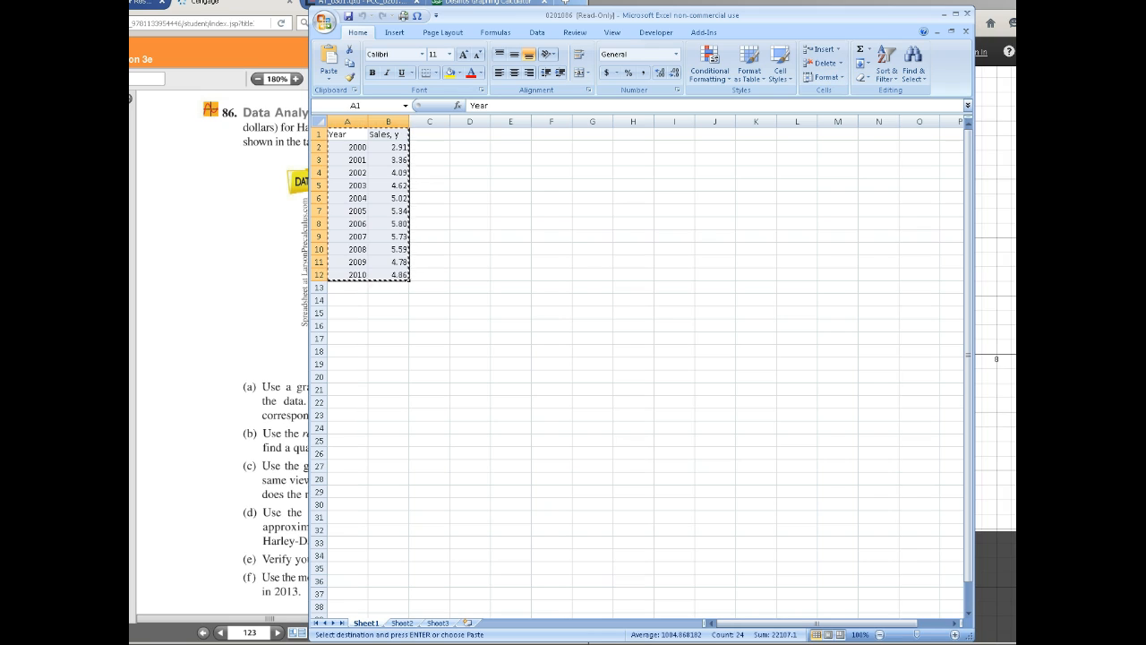
pyautogui.rightClick(379, 216)
pyautogui.click(410, 238)
pyautogui.click(996, 286)
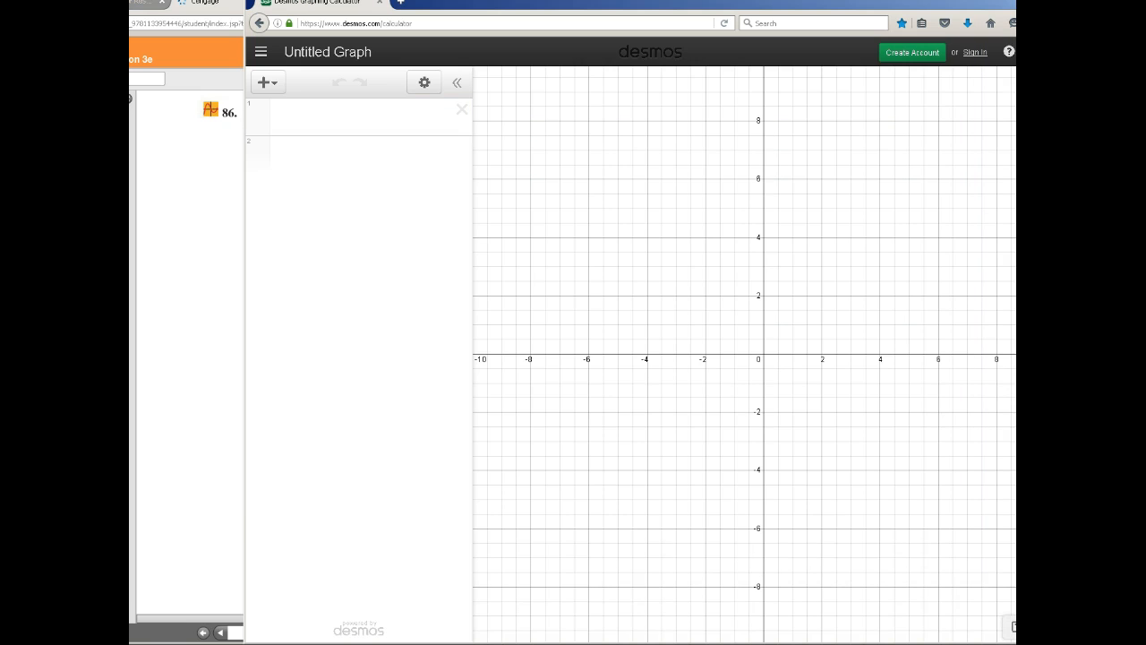
pyautogui.click(358, 118)
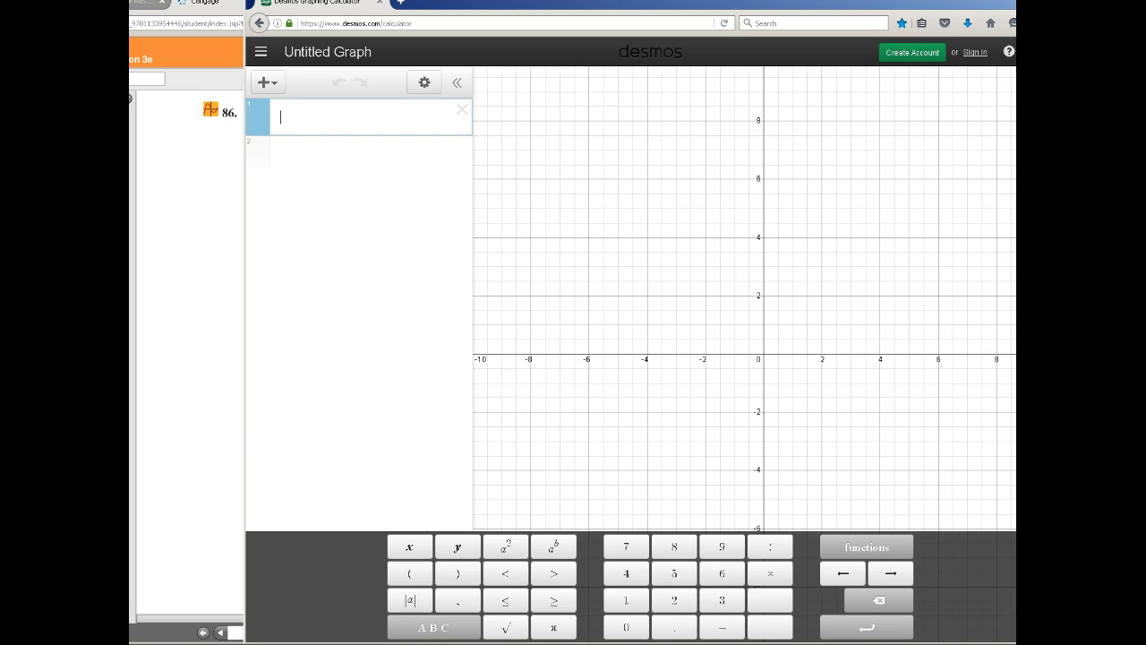
pyautogui.hotkey('ctrl', 'v')
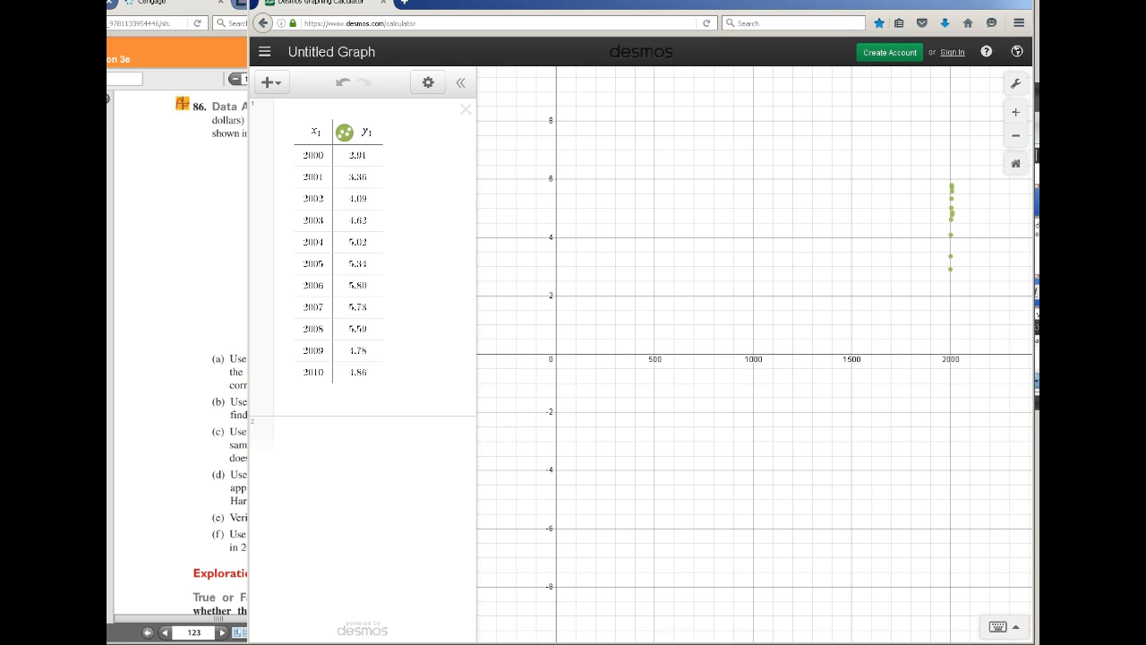
# Replace the years 2000 through 2010 in the table's x₁ column with the values 0 through 10.
pyautogui.click(304, 155)
pyautogui.moveTo(304, 155); pyautogui.dragTo(325, 155)
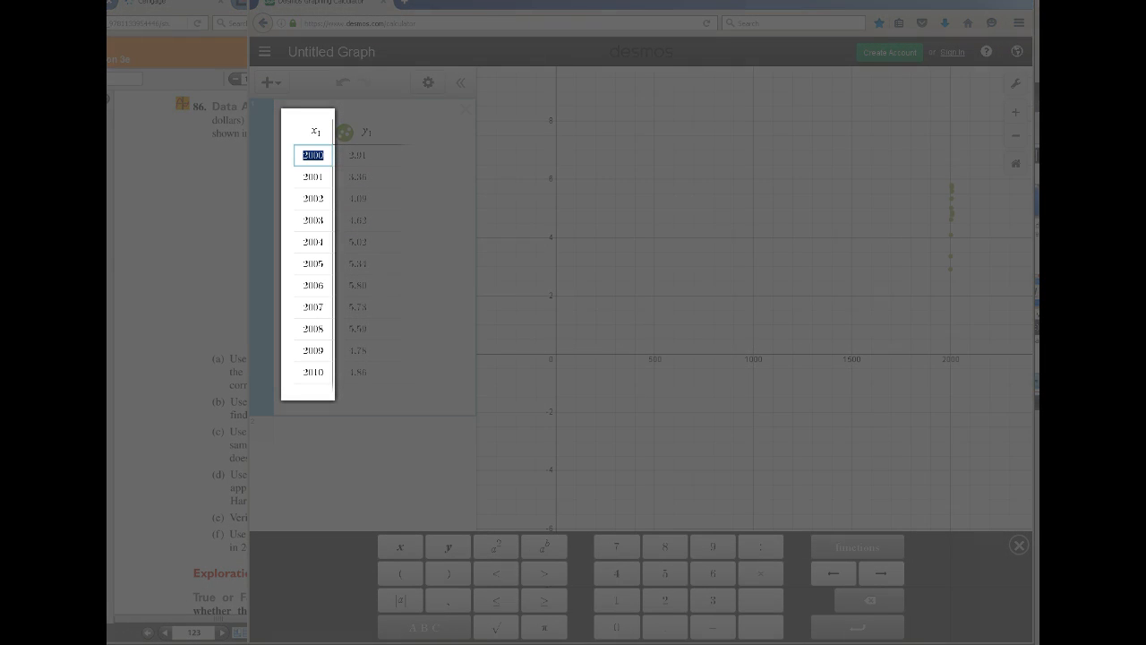
pyautogui.write('0')
pyautogui.click(313, 177)
pyautogui.moveTo(302, 177); pyautogui.dragTo(324, 372)
pyautogui.write('12345678910')
pyautogui.press('Return')
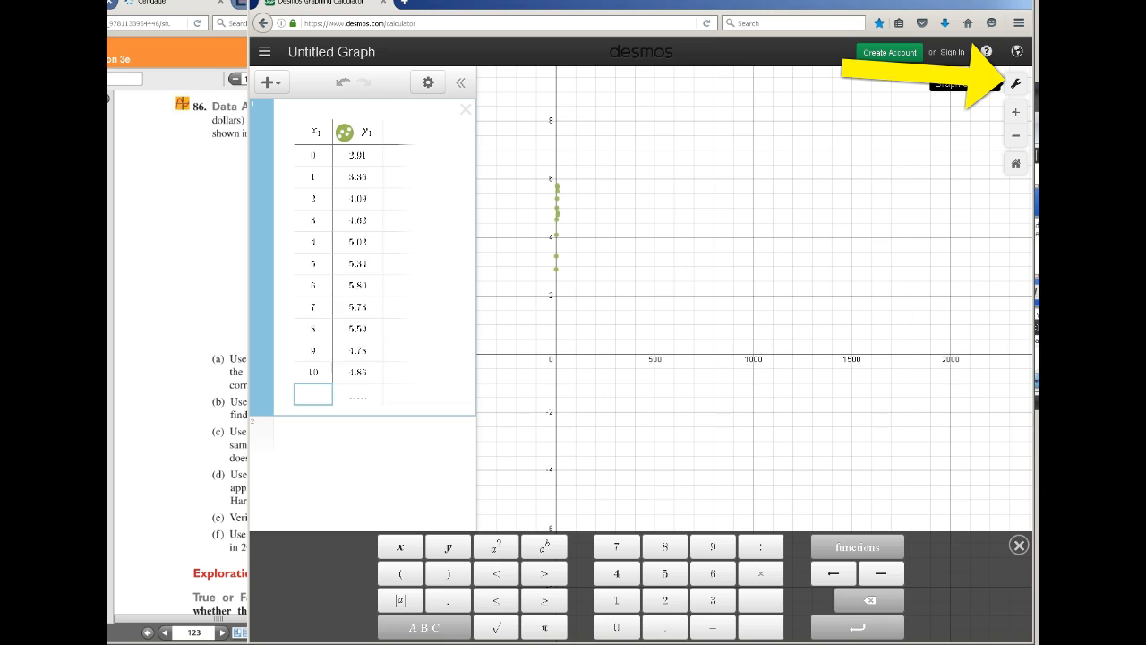
# Set the graph's x-axis range from 0 to 10 with a step of 1.
pyautogui.click(1016, 83)
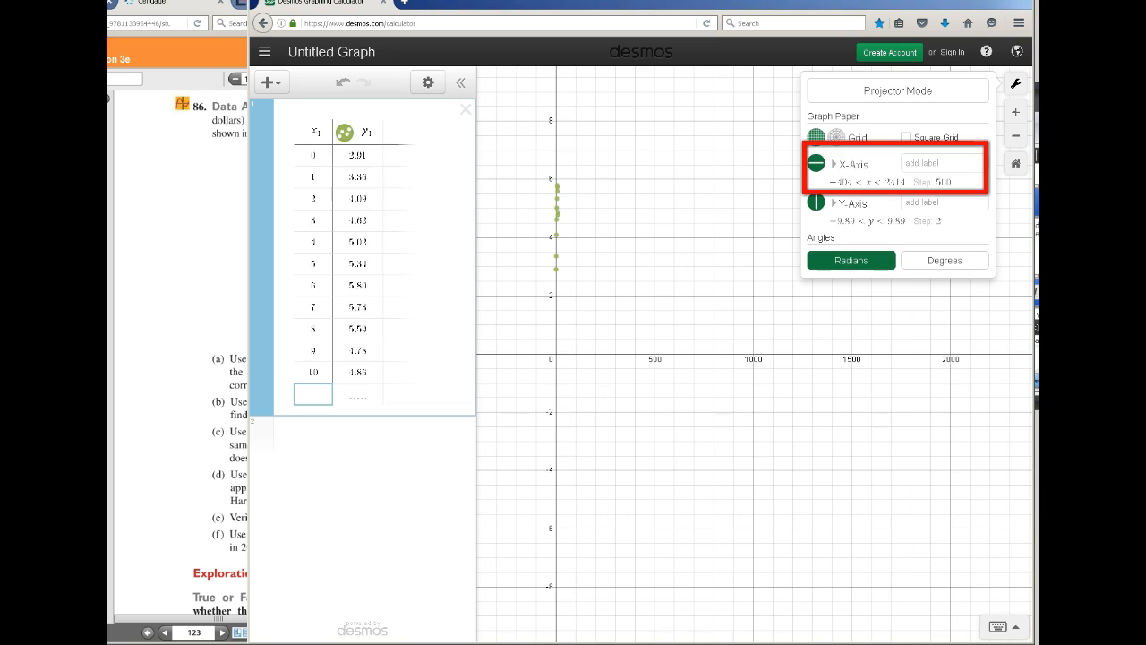
pyautogui.click(842, 183)
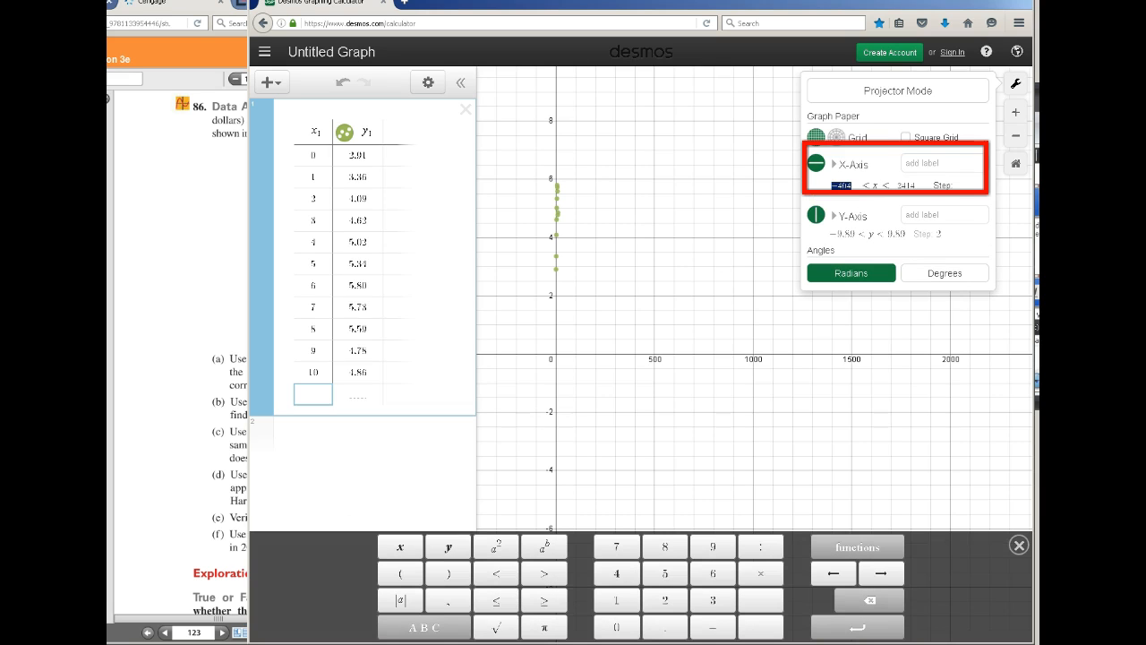
pyautogui.write('0')
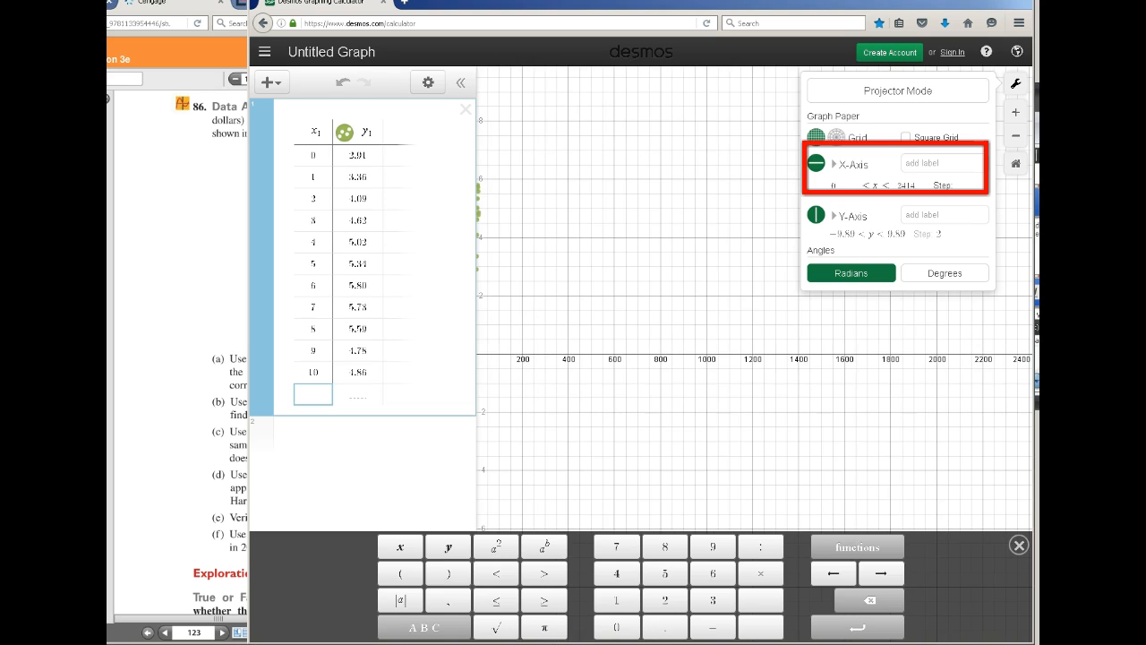
pyautogui.moveTo(897, 186); pyautogui.dragTo(917, 186)
pyautogui.write('10')
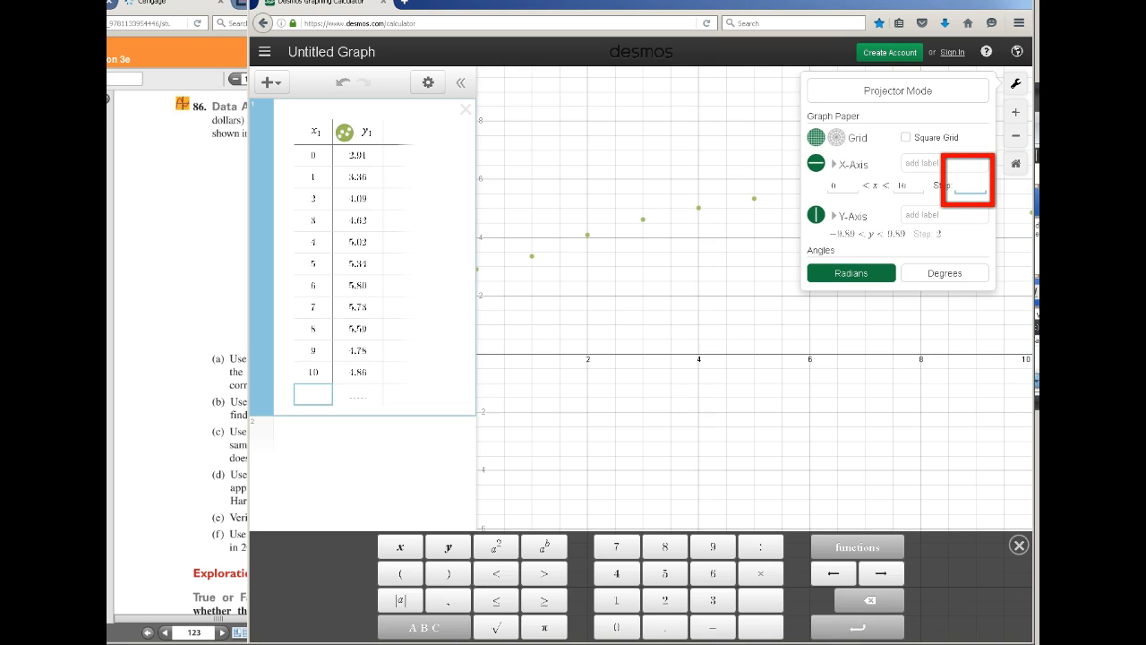
pyautogui.write('1')
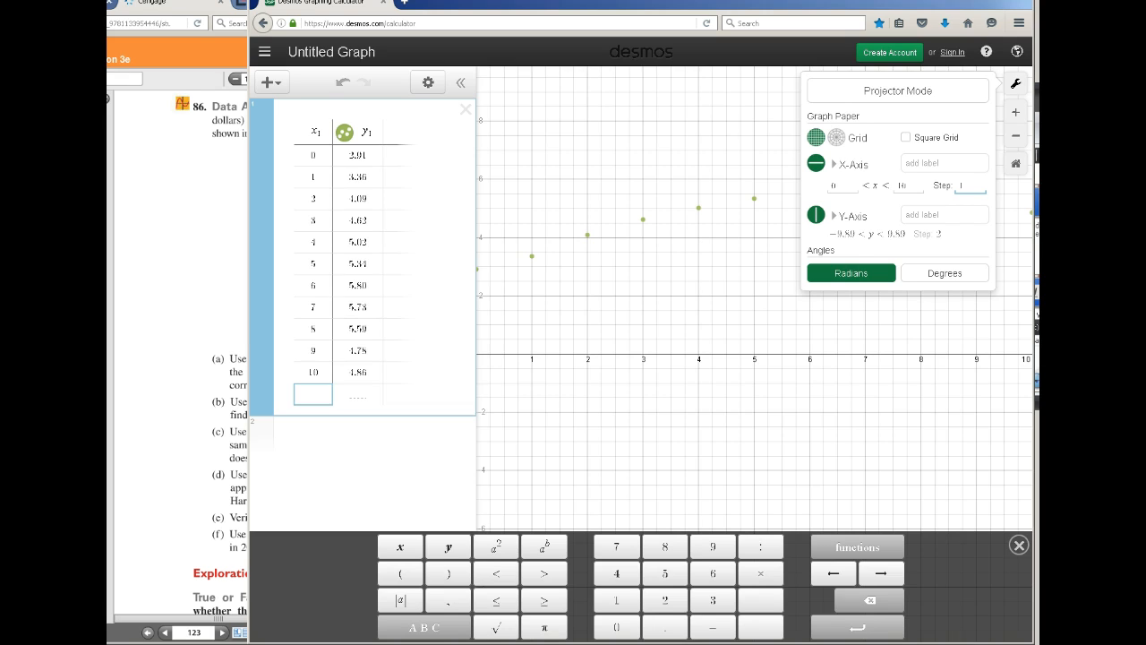
# Set the graph's y-axis range from 2.0 to 6.0 with a step of .25 and close the graph settings.
pyautogui.click(894, 233)
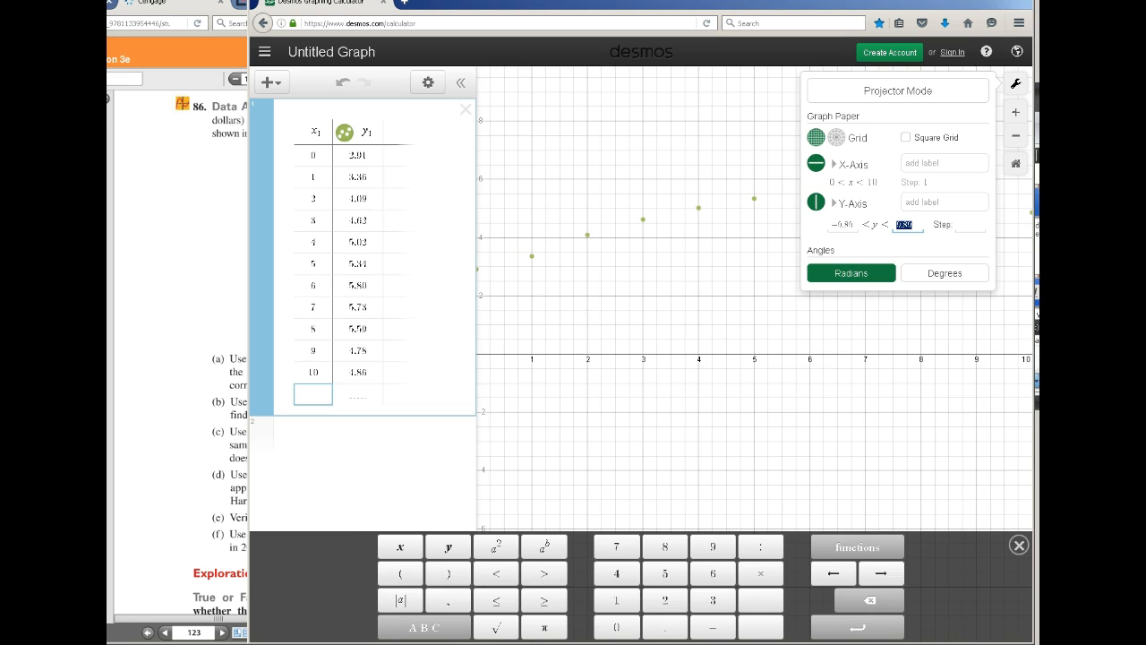
pyautogui.click(843, 225)
pyautogui.write('2.0')
pyautogui.click(897, 225)
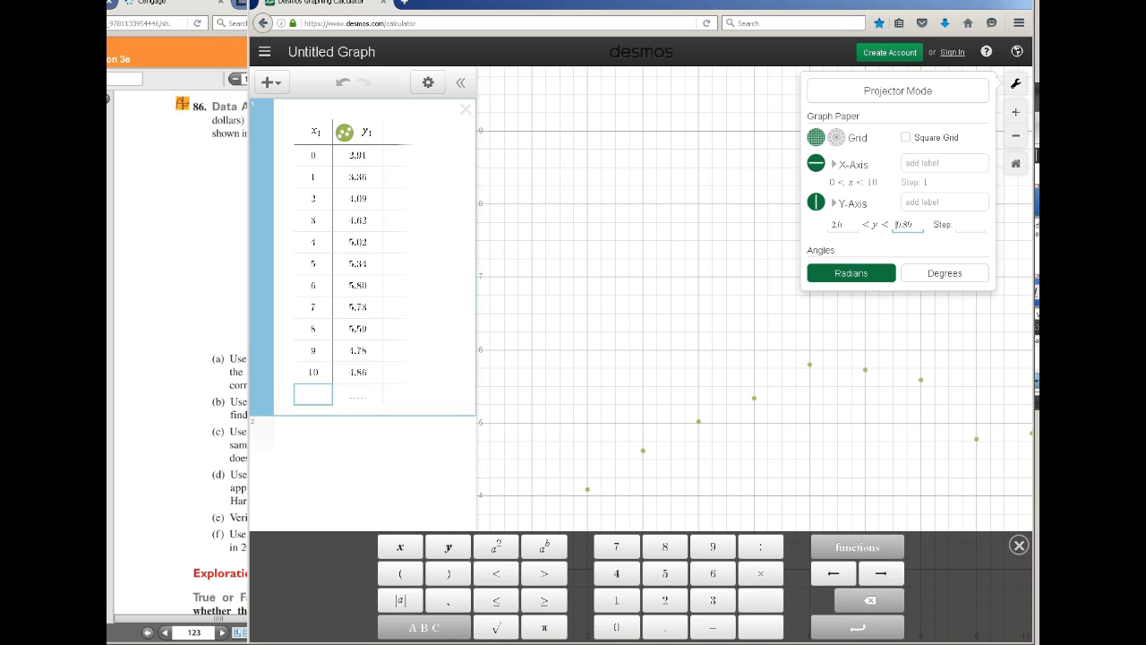
pyautogui.moveTo(898, 224); pyautogui.dragTo(913, 224)
pyautogui.write('6.0')
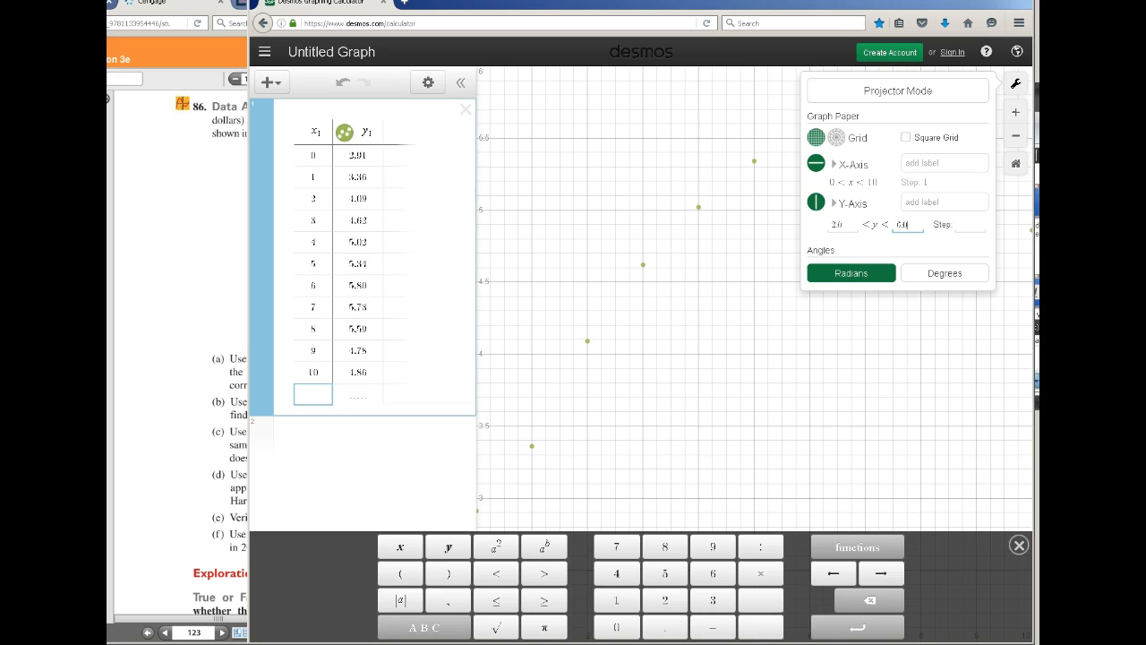
pyautogui.click(968, 227)
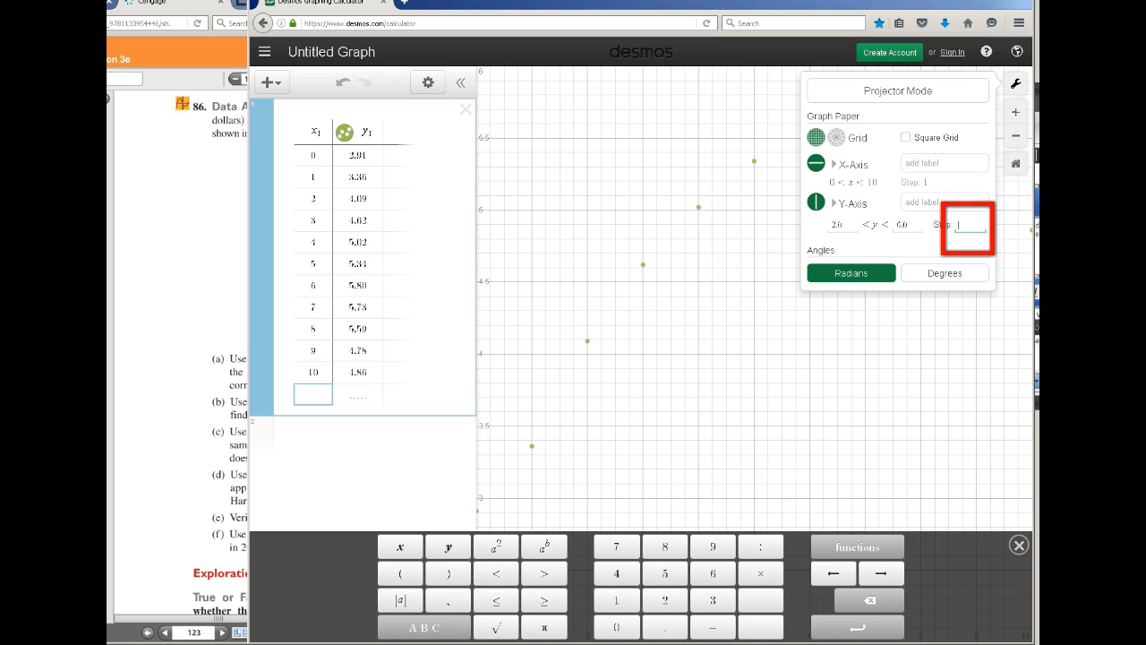
pyautogui.write('.25')
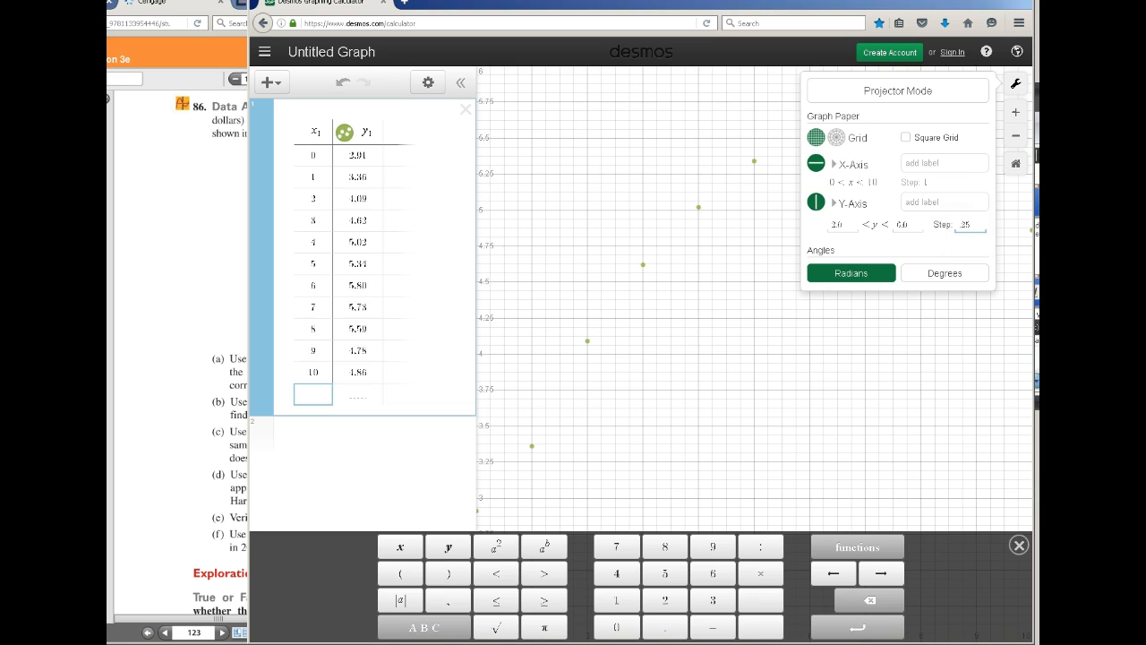
pyautogui.press('Return')
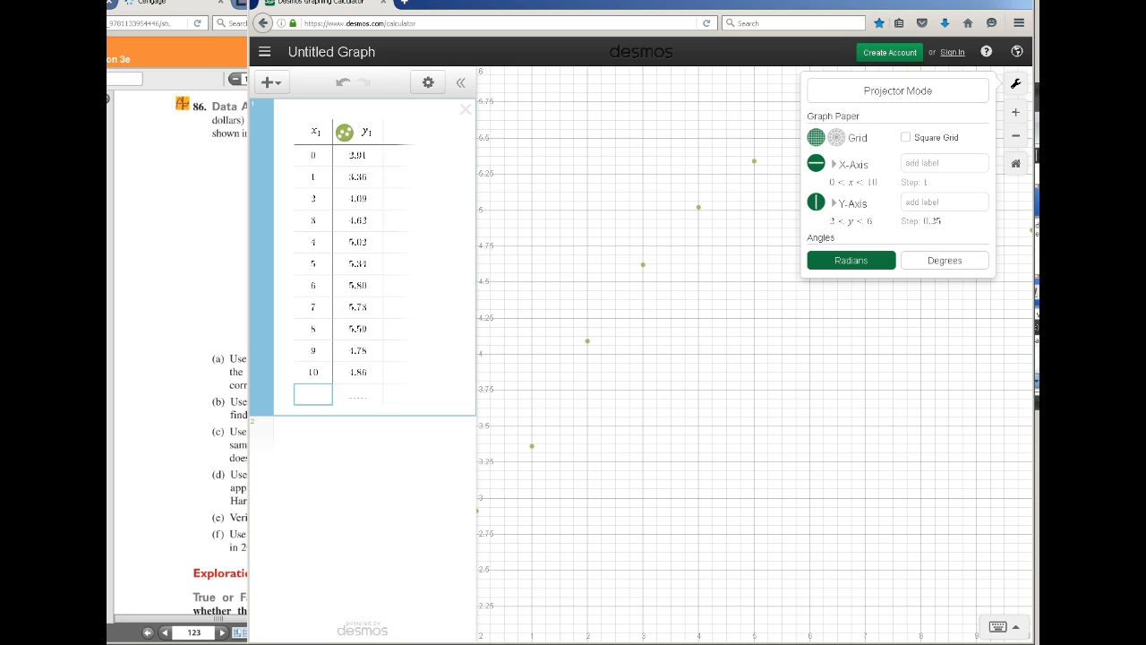
pyautogui.click(771, 359)
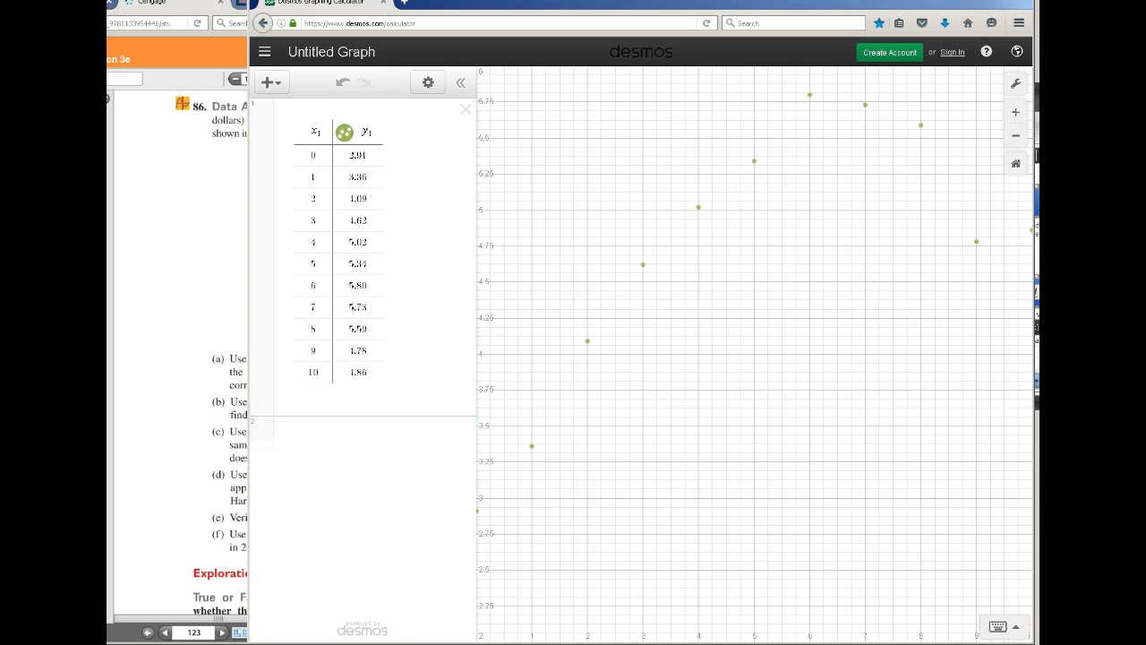
# Add a new expression above the table with the quadratic regression model y₁ ~ ax₁² + bx₁ + c.
pyautogui.scroll(-5, 820, 335)
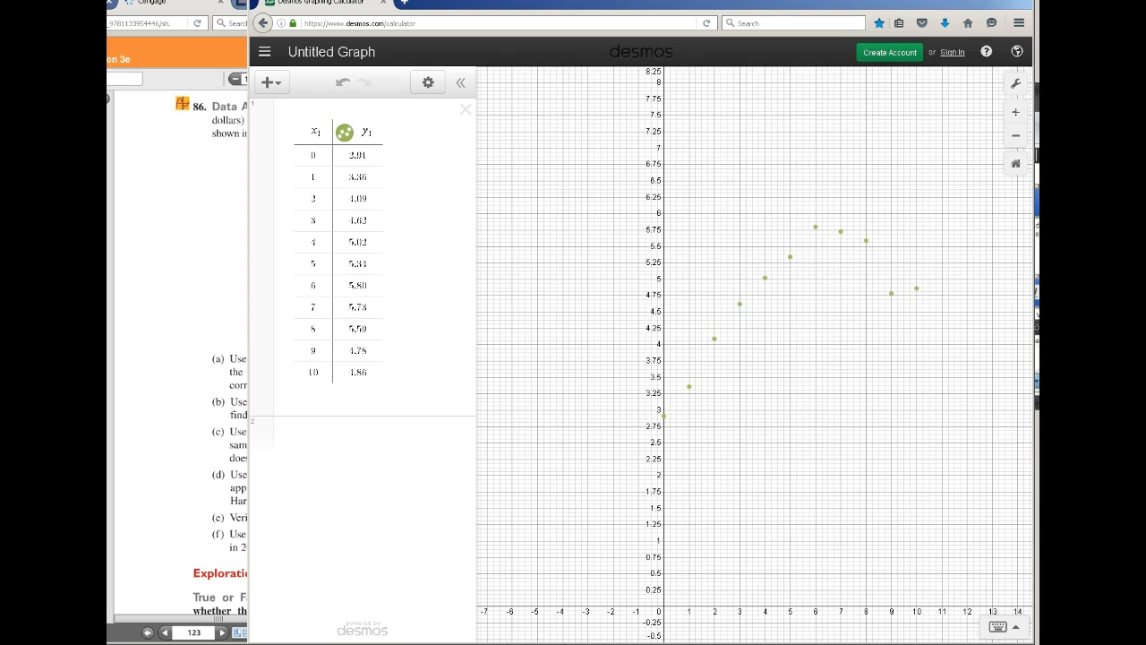
pyautogui.scroll(1, 825, 335)
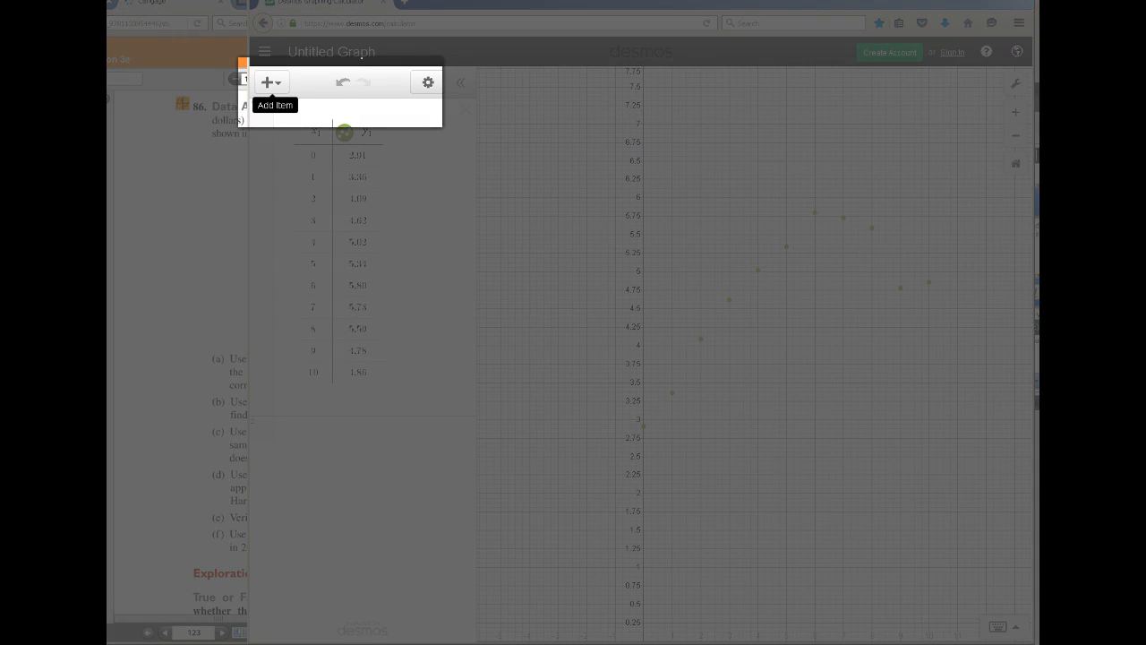
pyautogui.click(268, 83)
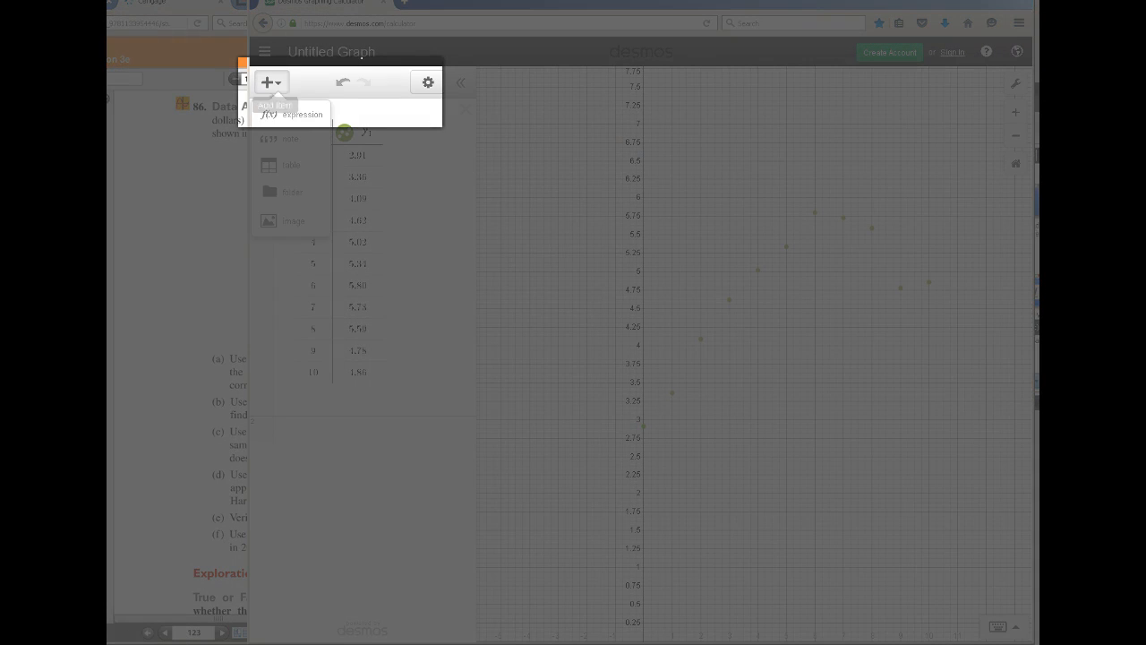
pyautogui.click(292, 114)
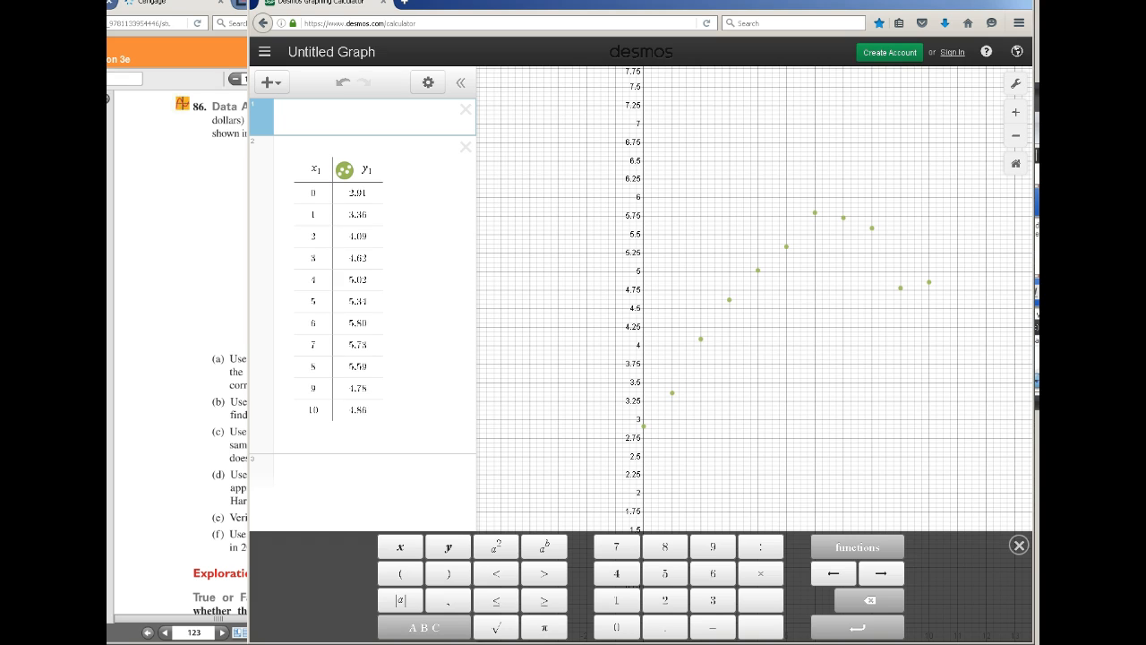
pyautogui.write('y')
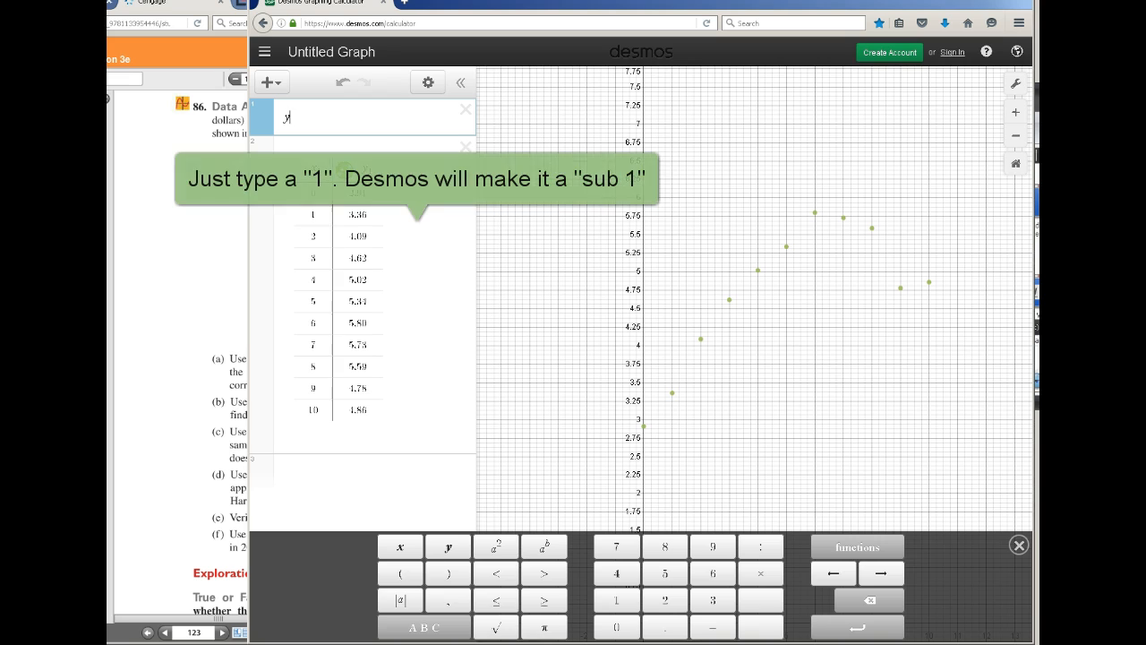
pyautogui.write('1')
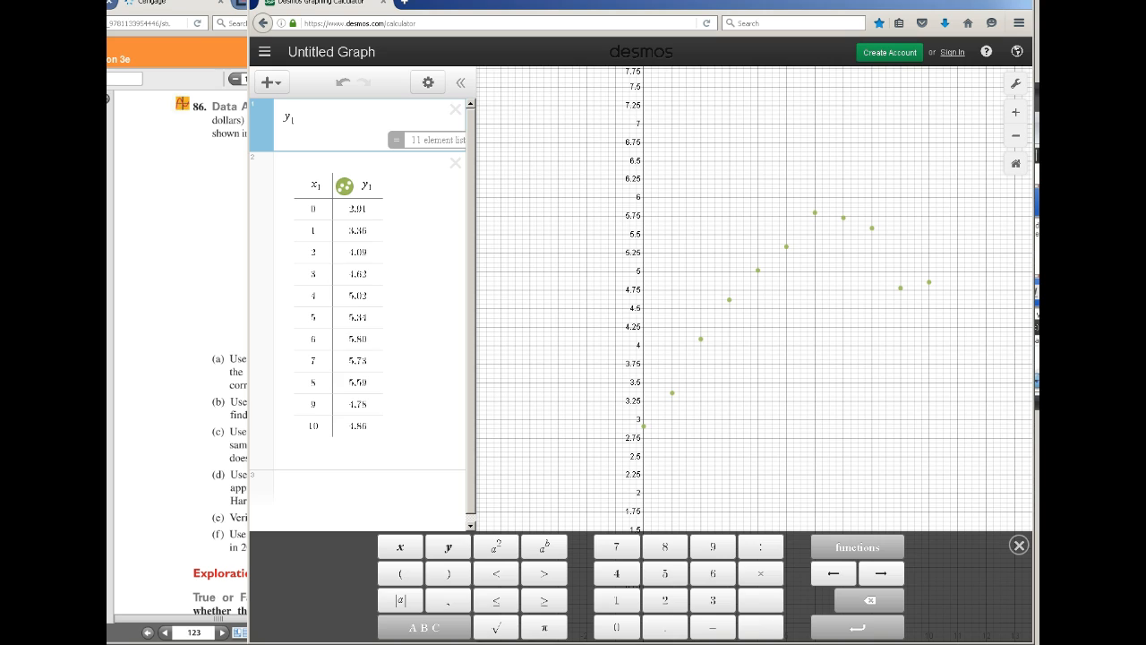
pyautogui.write('~')
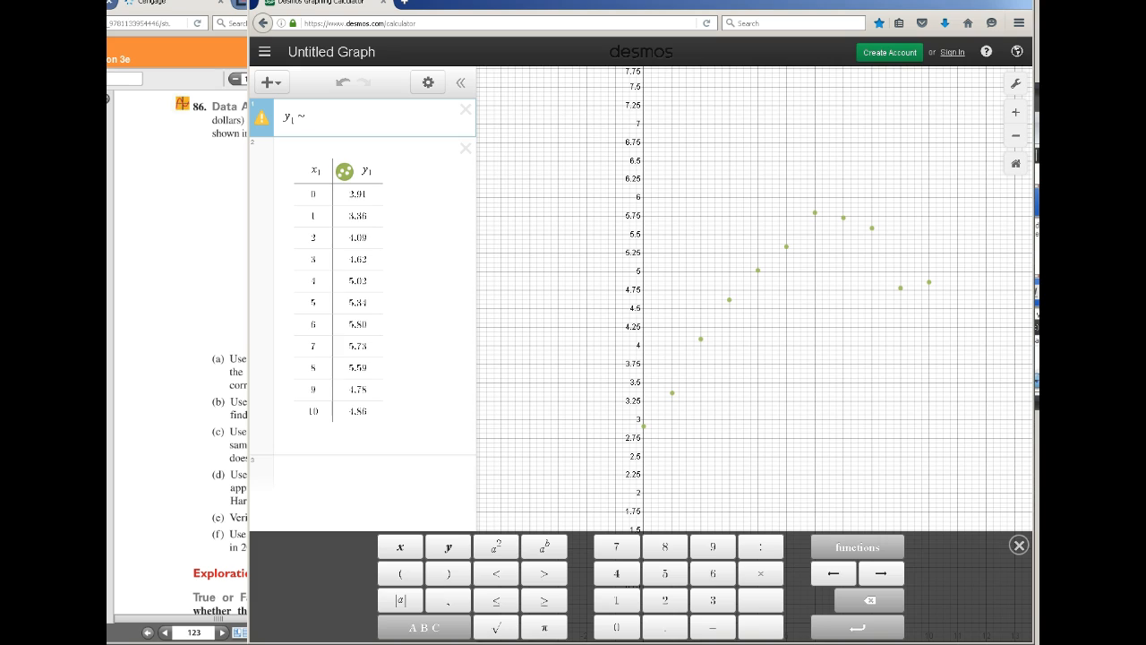
pyautogui.write('ax1')
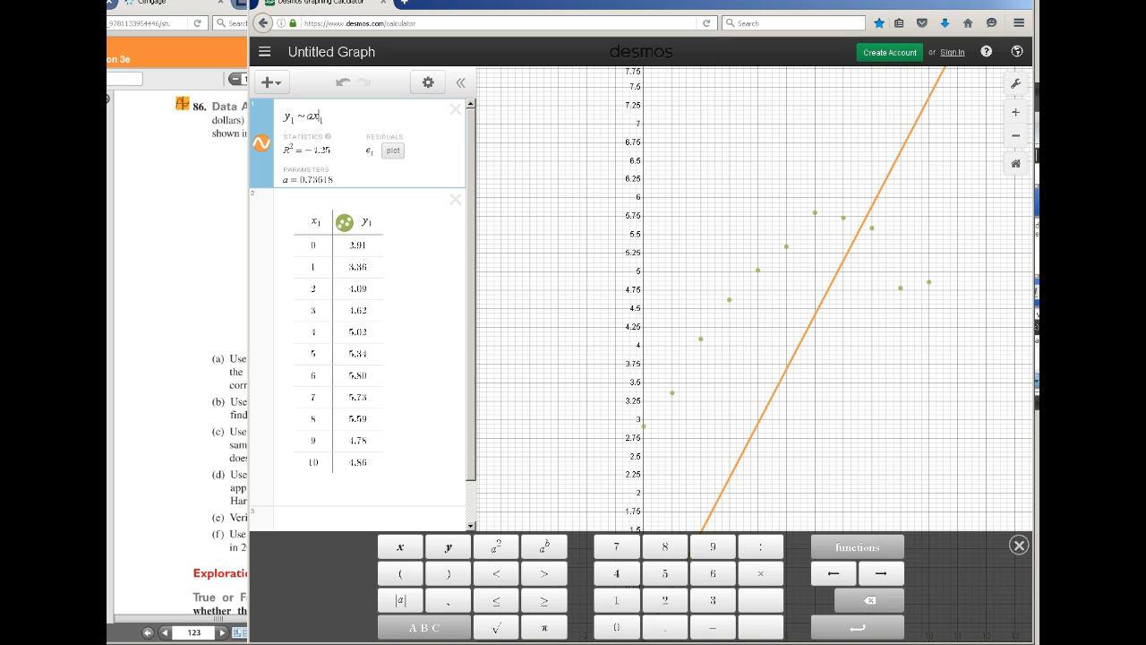
pyautogui.write('^2')
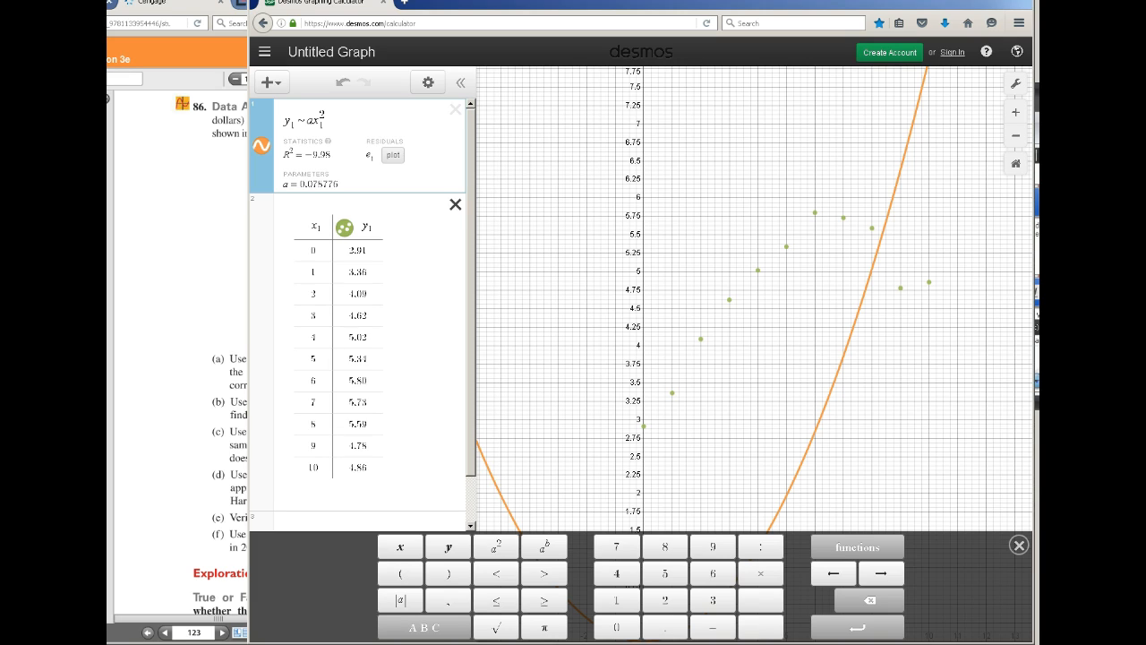
pyautogui.write('+')
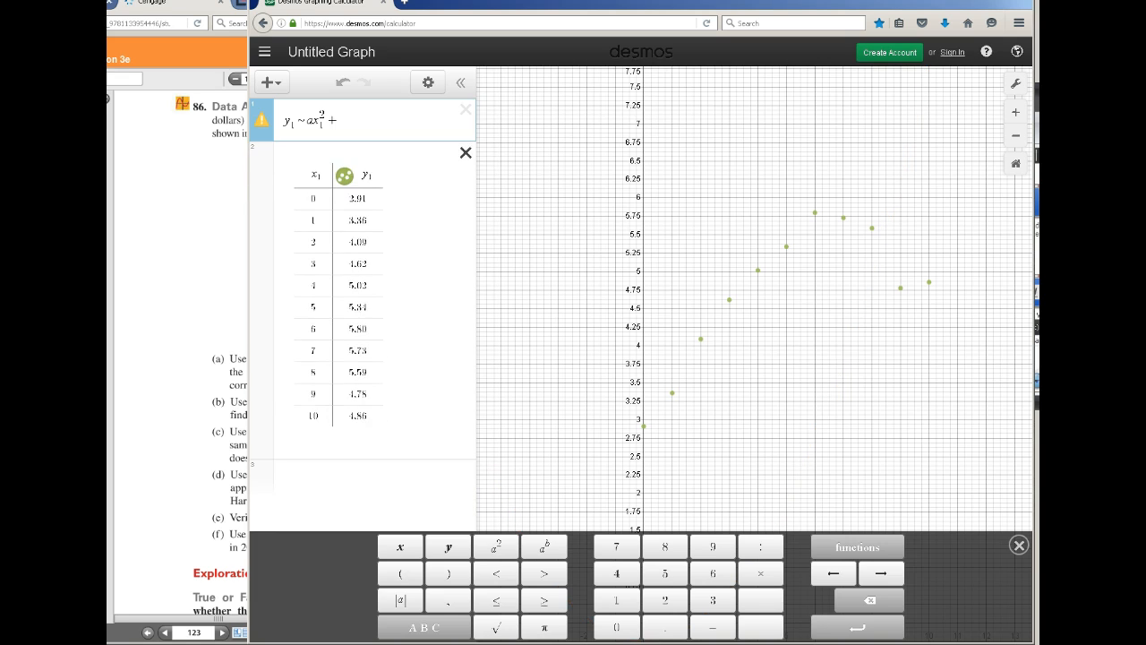
pyautogui.write(' bx_')
pyautogui.write('1')
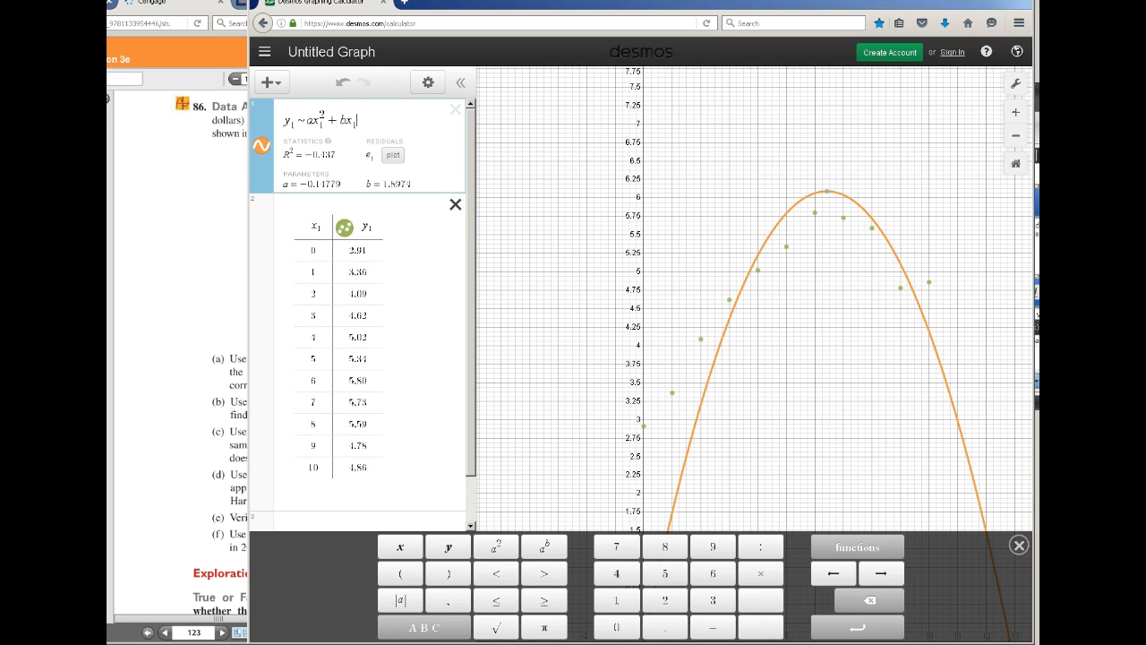
pyautogui.write('+c')
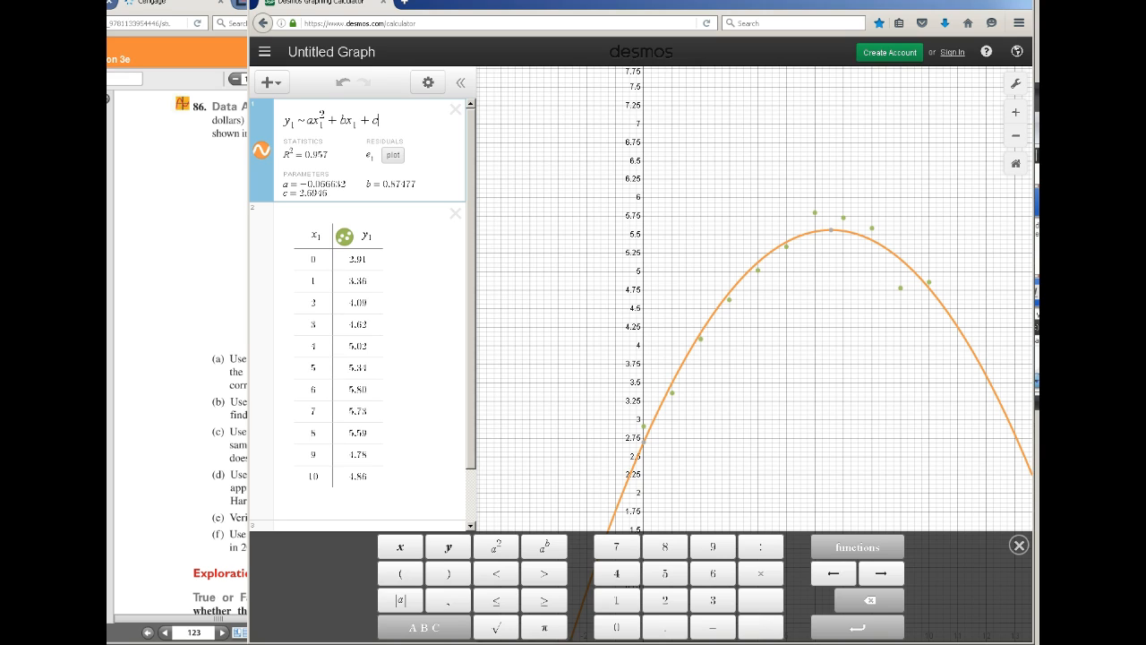
# Start a blank expression line below the data table and hide the on-screen keypad.
pyautogui.moveTo(761, 403); pyautogui.dragTo(771, 325)
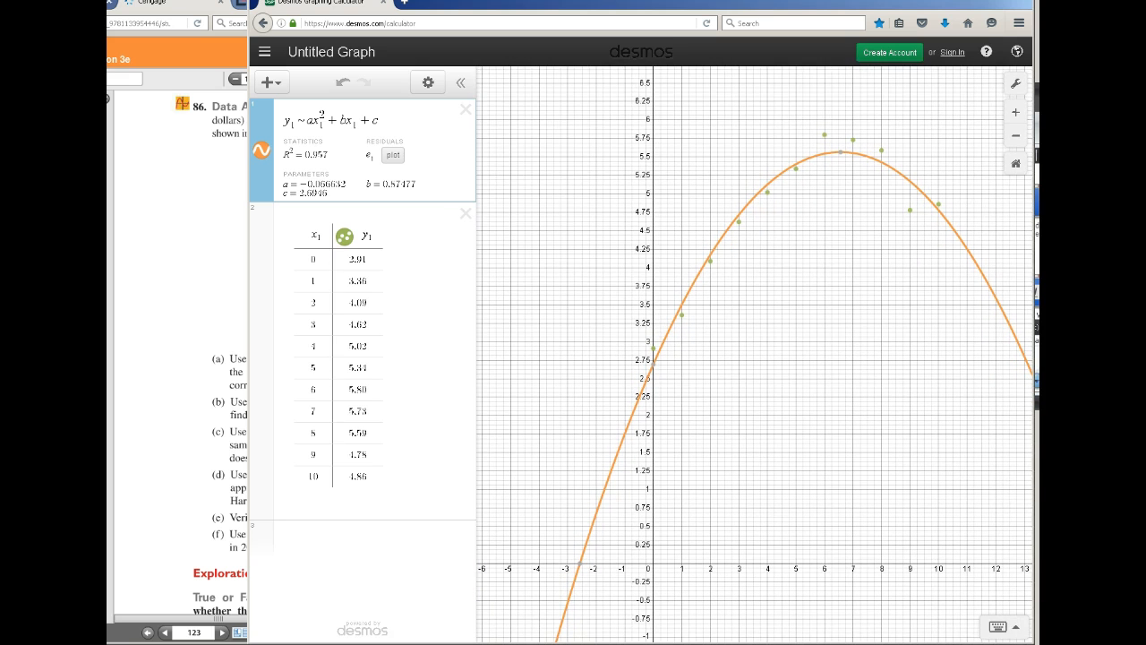
pyautogui.click(369, 538)
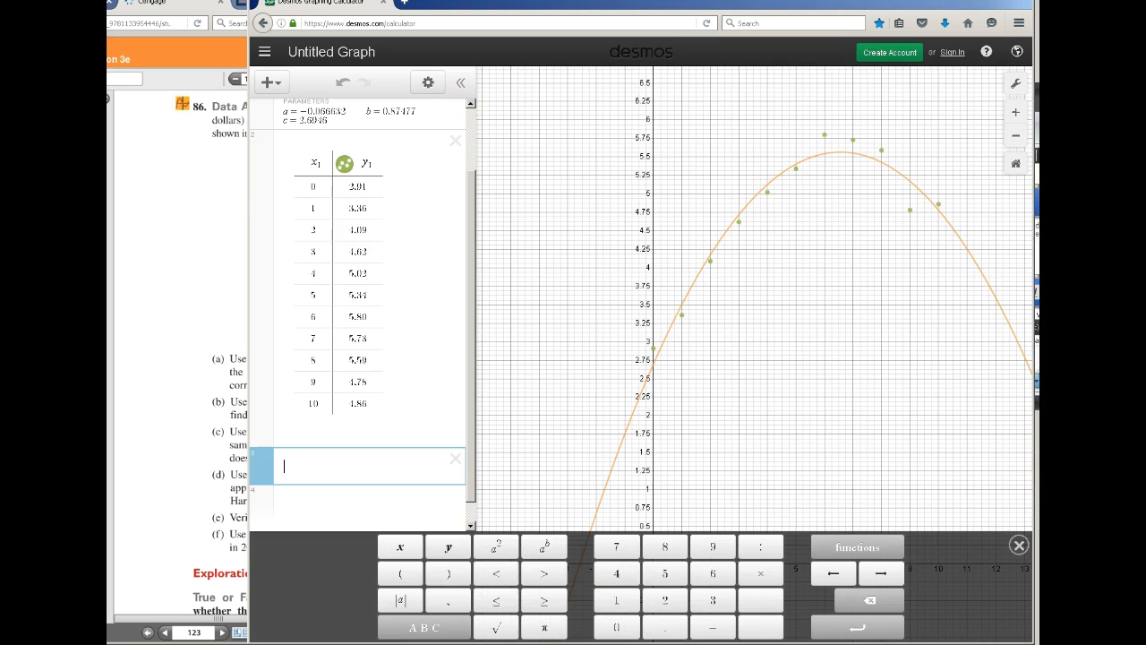
pyautogui.scroll(1, 363, 314)
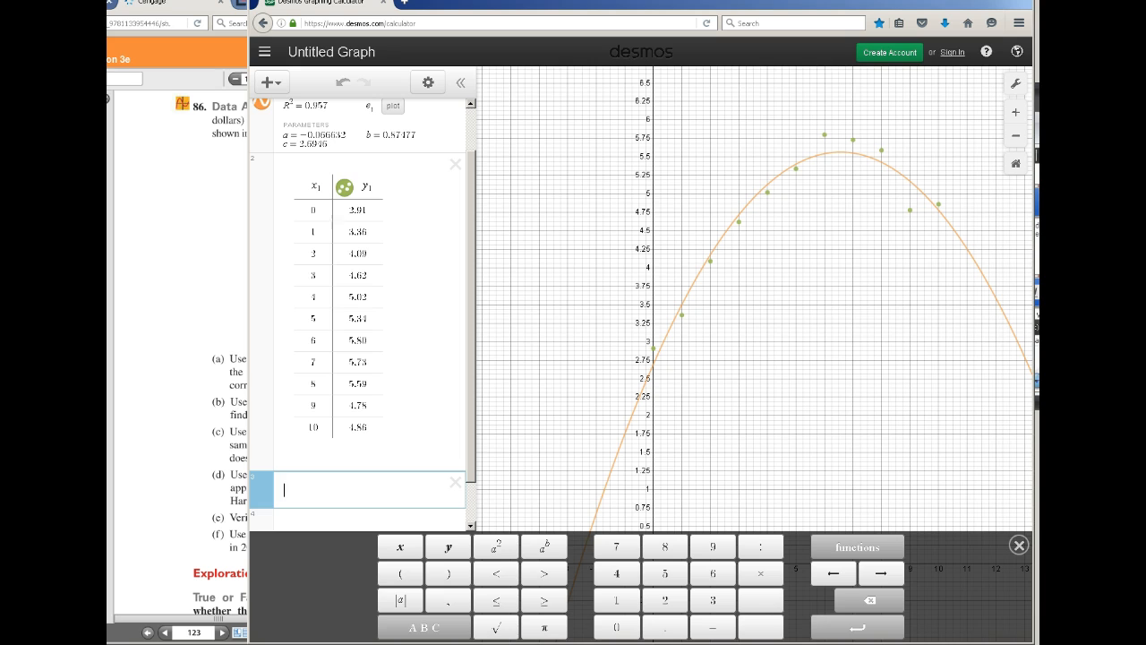
pyautogui.moveTo(471, 313)
pyautogui.mouseDown()
pyautogui.moveTo(471, 284)
pyautogui.moveTo(471, 307)
pyautogui.mouseUp()
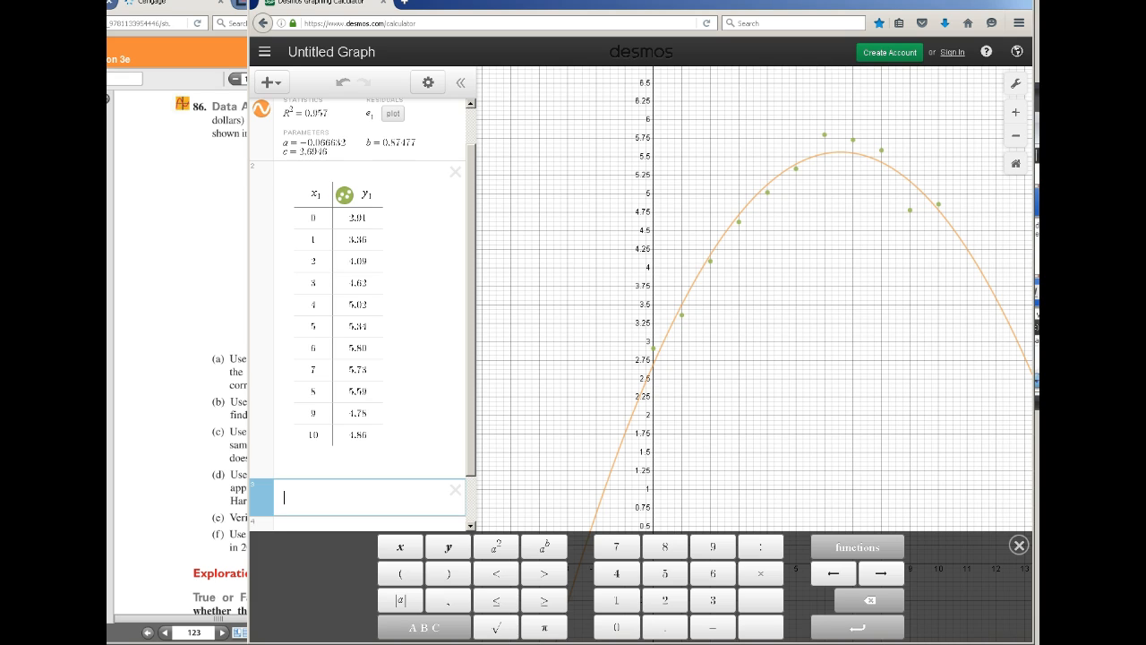
pyautogui.click(1018, 544)
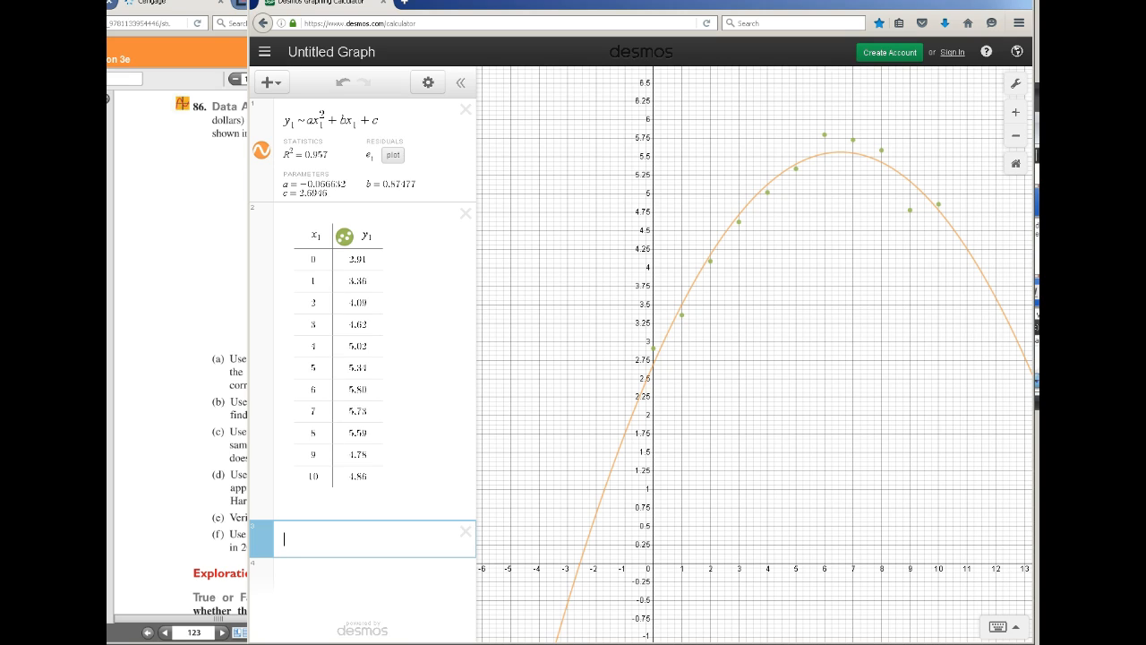
# Enter the quadratic term of the rounded regression equation below the data table as y = −0.067x².
pyautogui.write('y')
pyautogui.write('=-')
pyautogui.write('0.0')
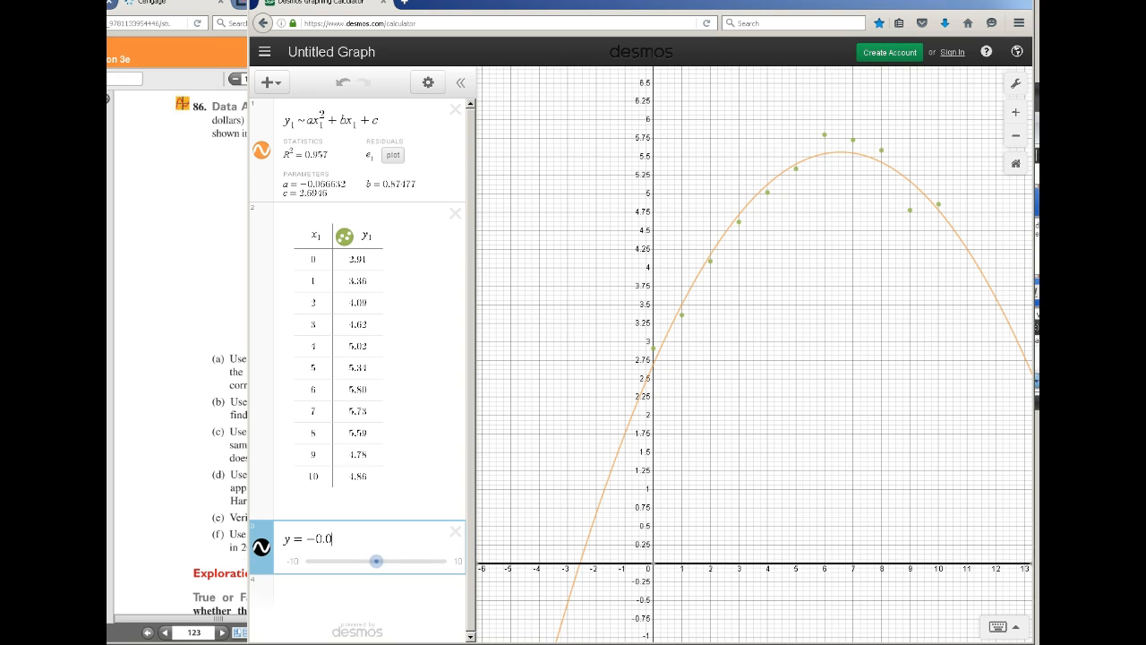
pyautogui.write('6')
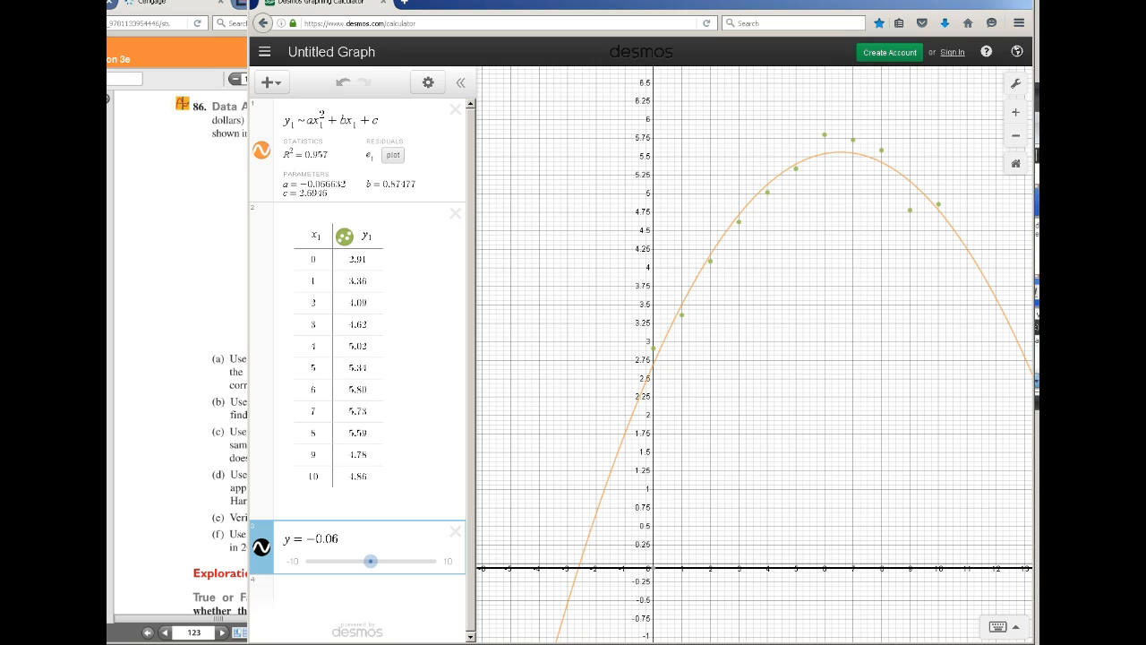
pyautogui.write('7')
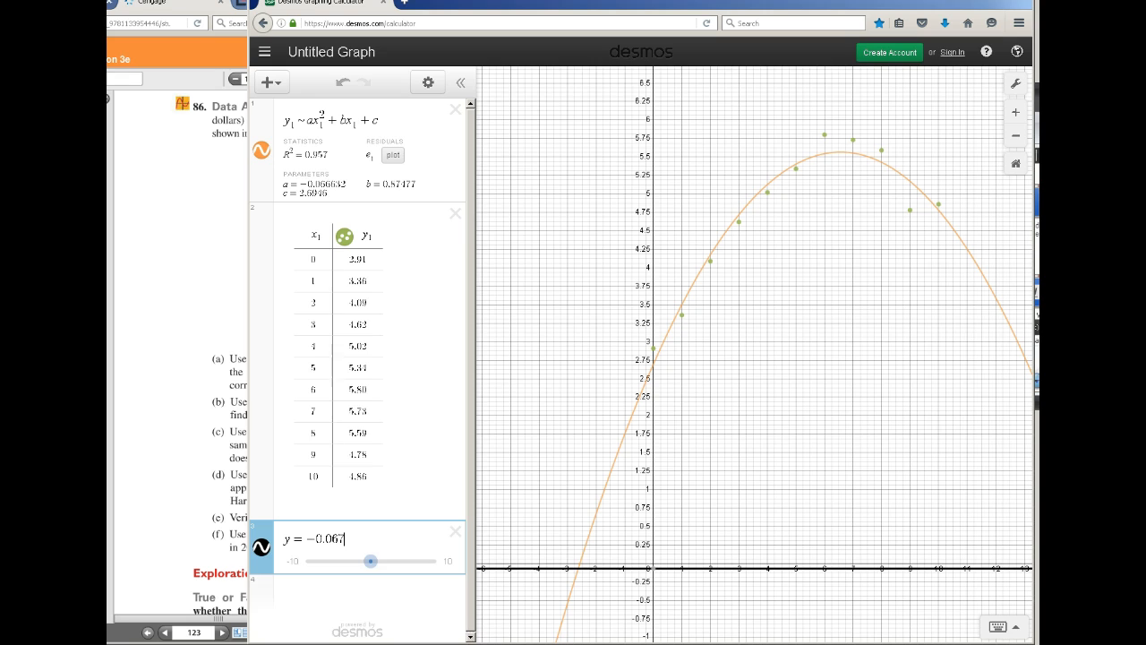
pyautogui.write('x')
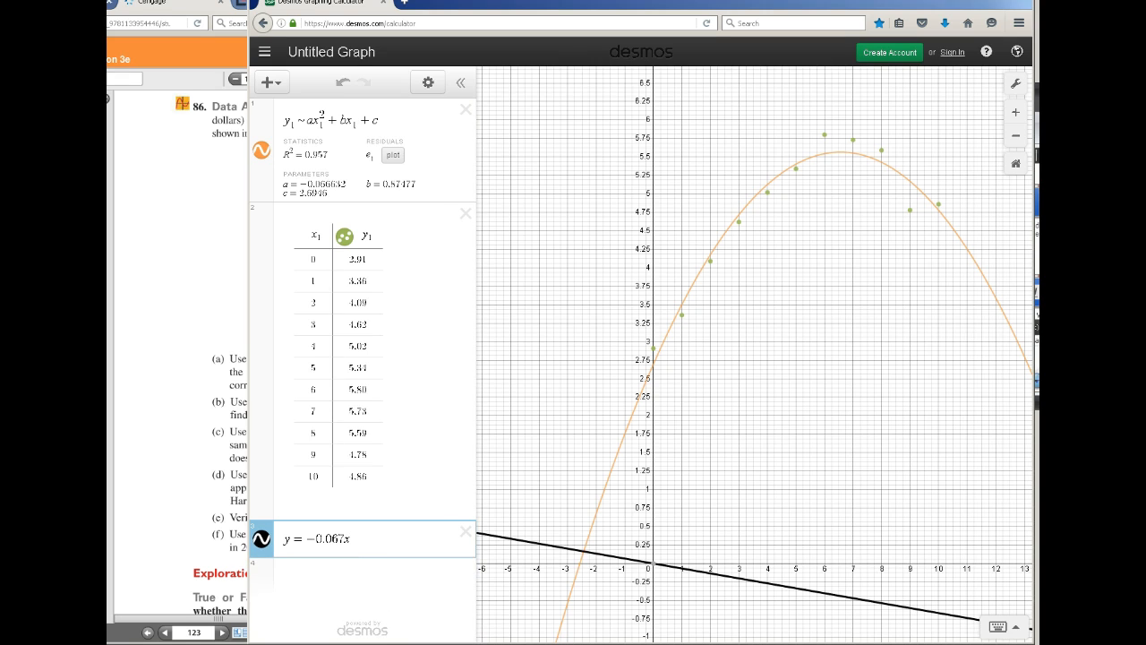
pyautogui.click(1003, 627)
pyautogui.click(496, 547)
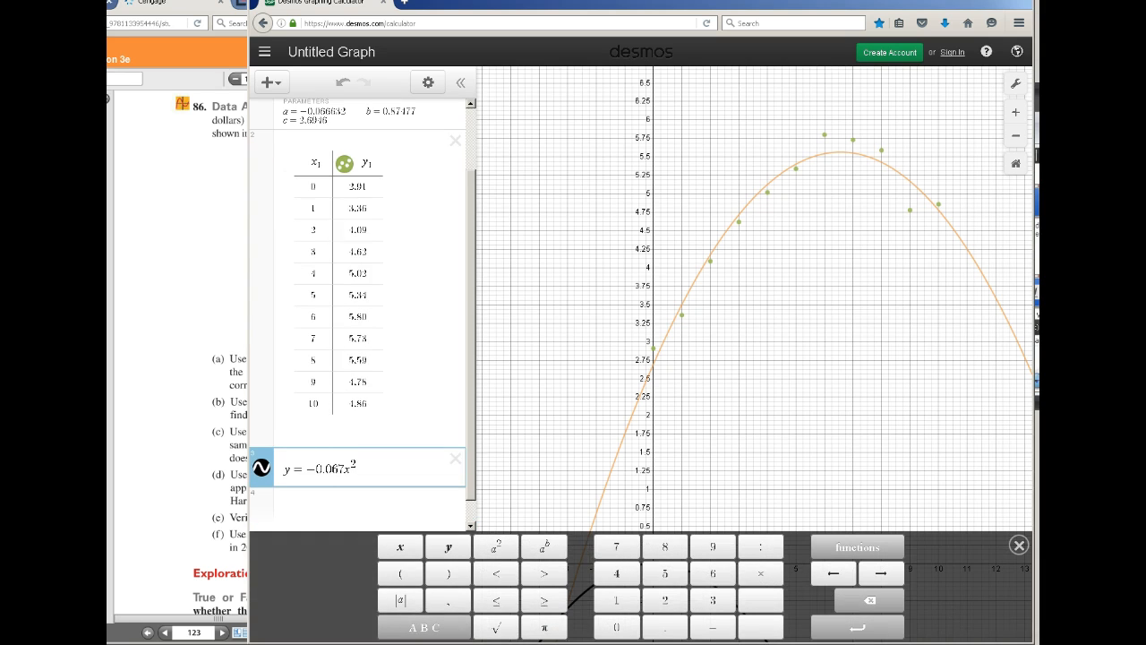
# Complete the equation with the linear and constant terms + 0.875x + 2.6946 and hide the on-screen keypad.
pyautogui.write('+ ')
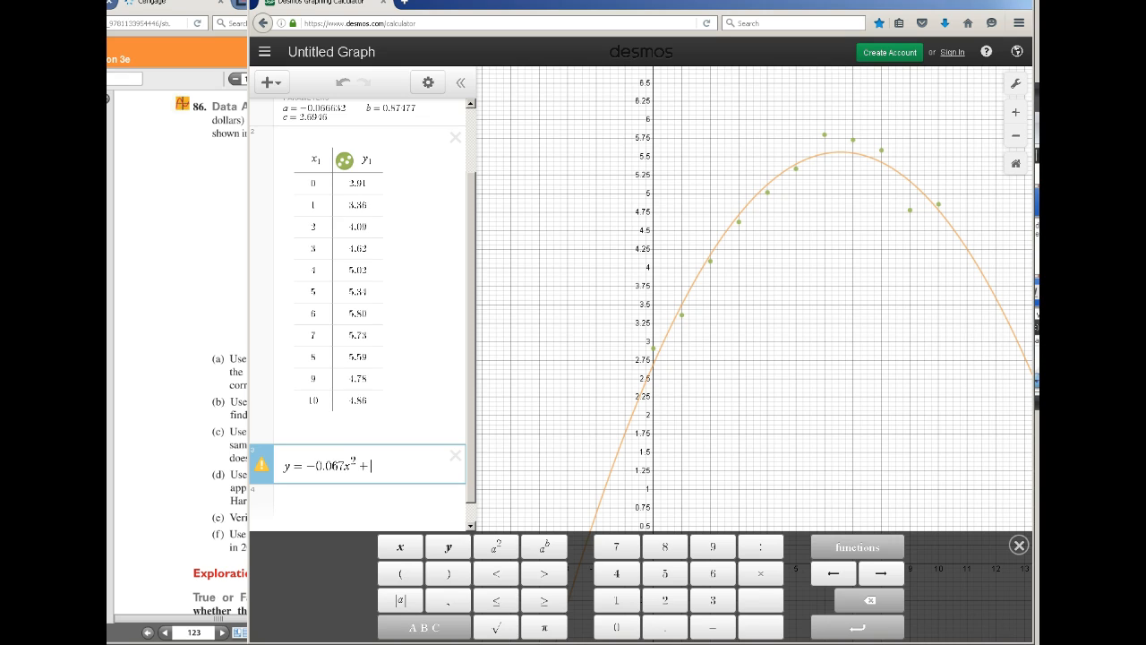
pyautogui.write('0.875')
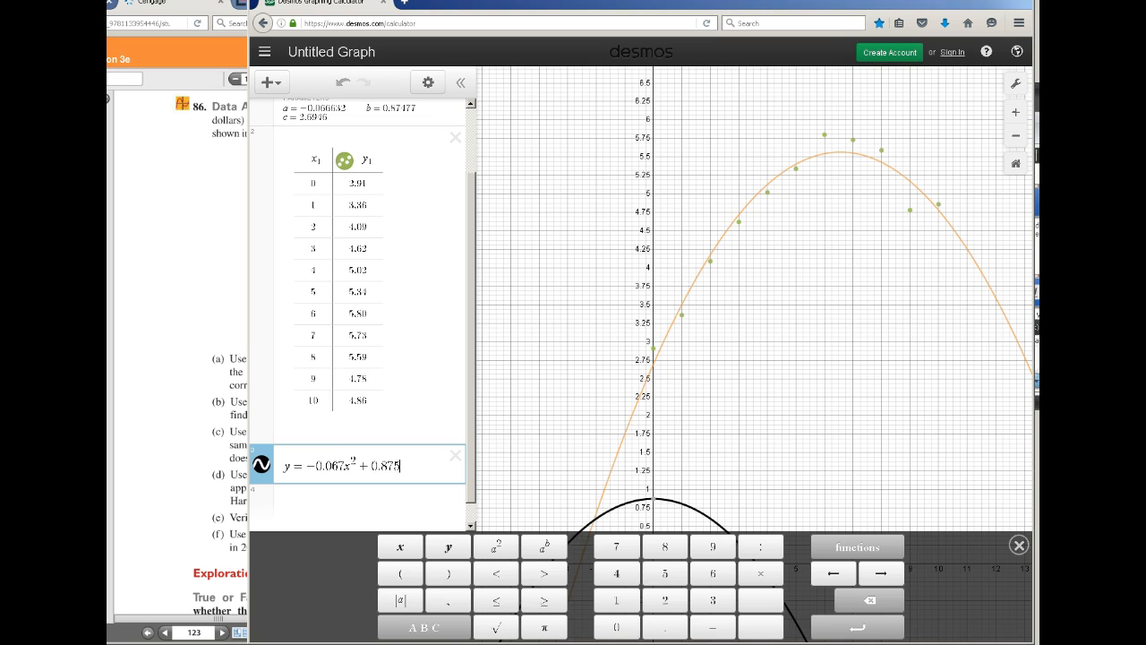
pyautogui.write('x ')
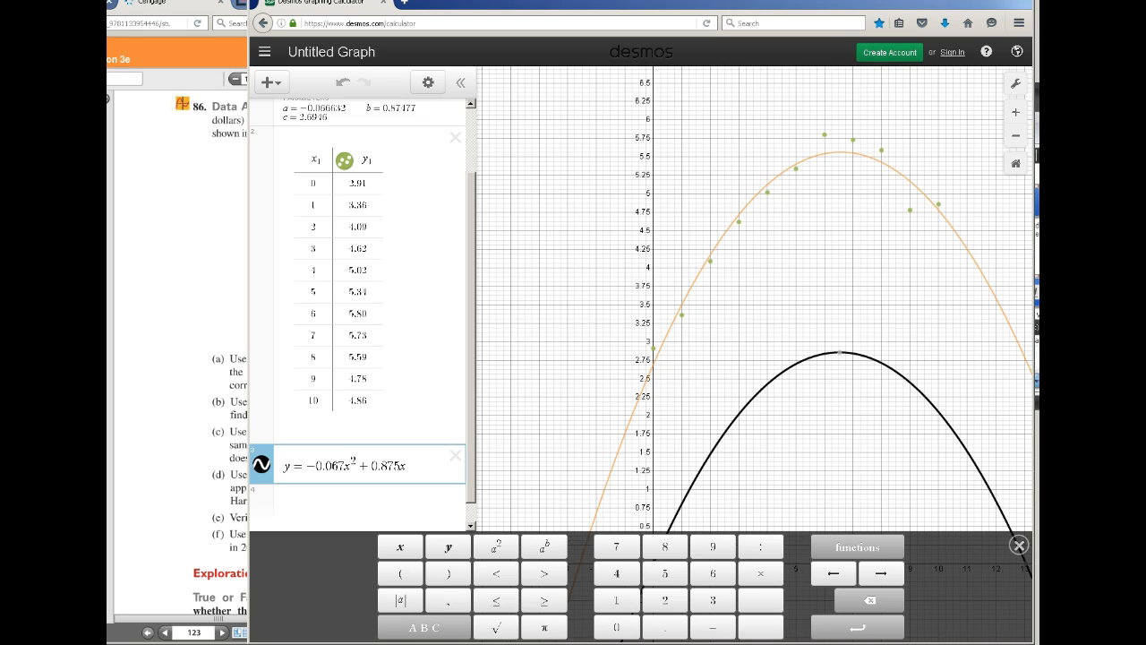
pyautogui.write('+ ')
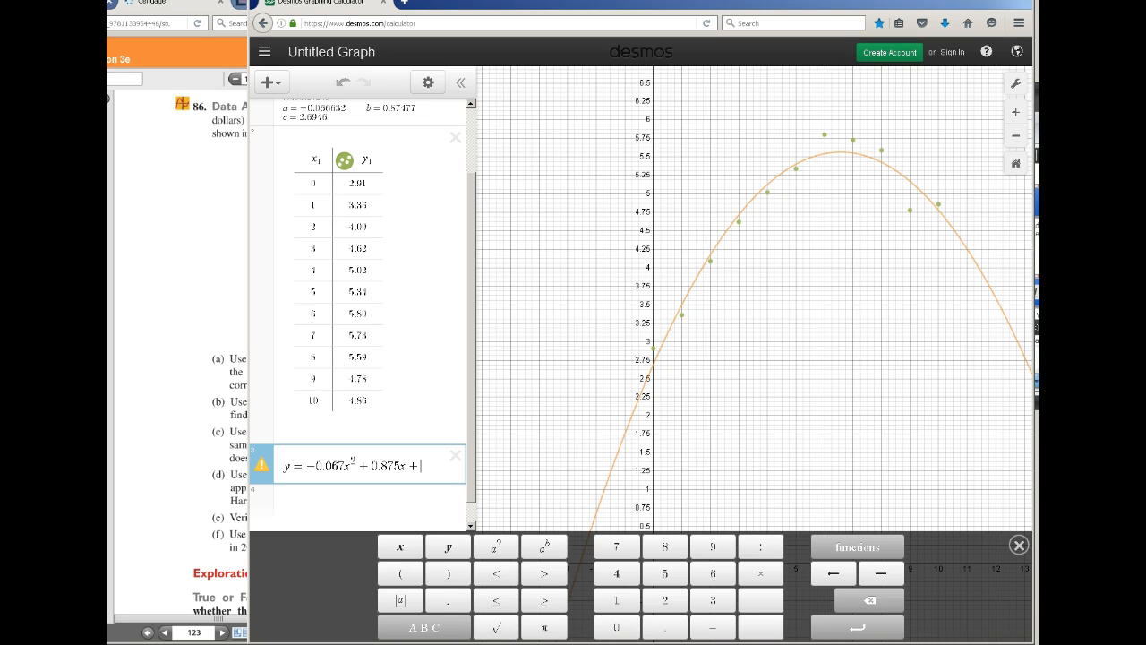
pyautogui.write('2.6946')
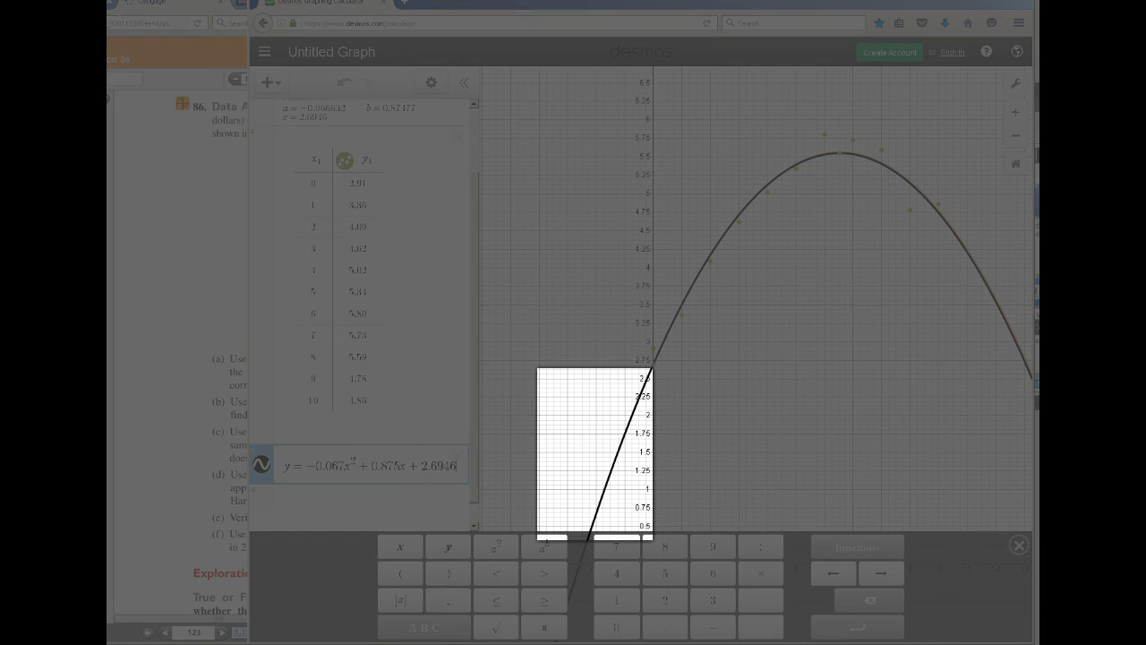
pyautogui.click(1019, 546)
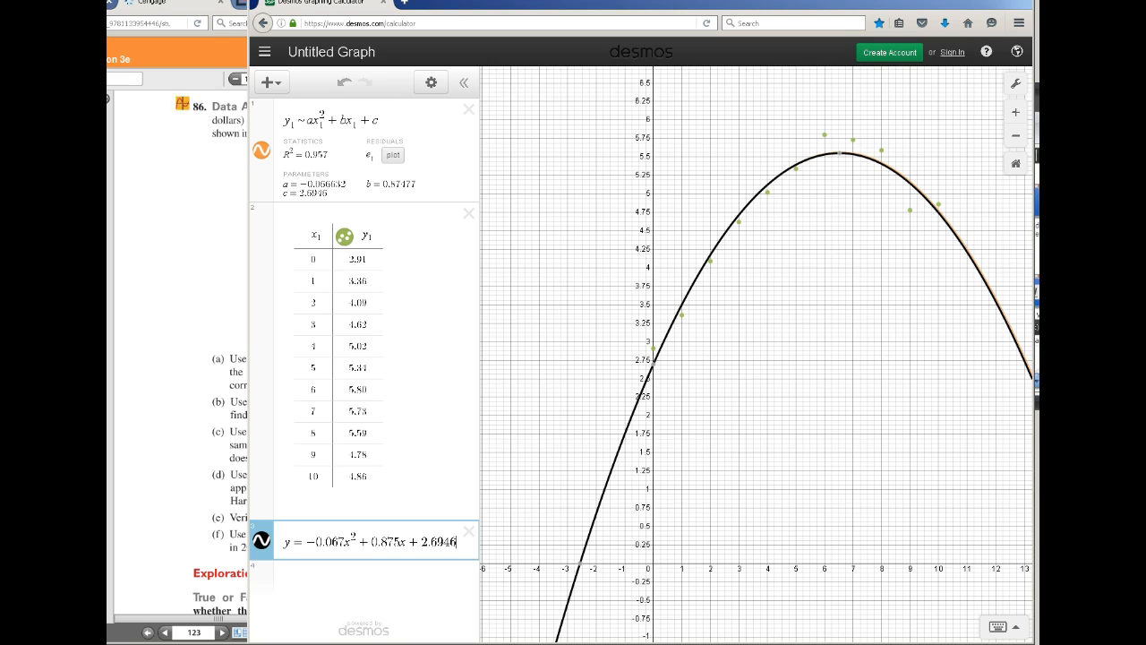
# Restrict the domain of the rounded quadratic equation by appending the condition {x > 0}.
pyautogui.write('{')
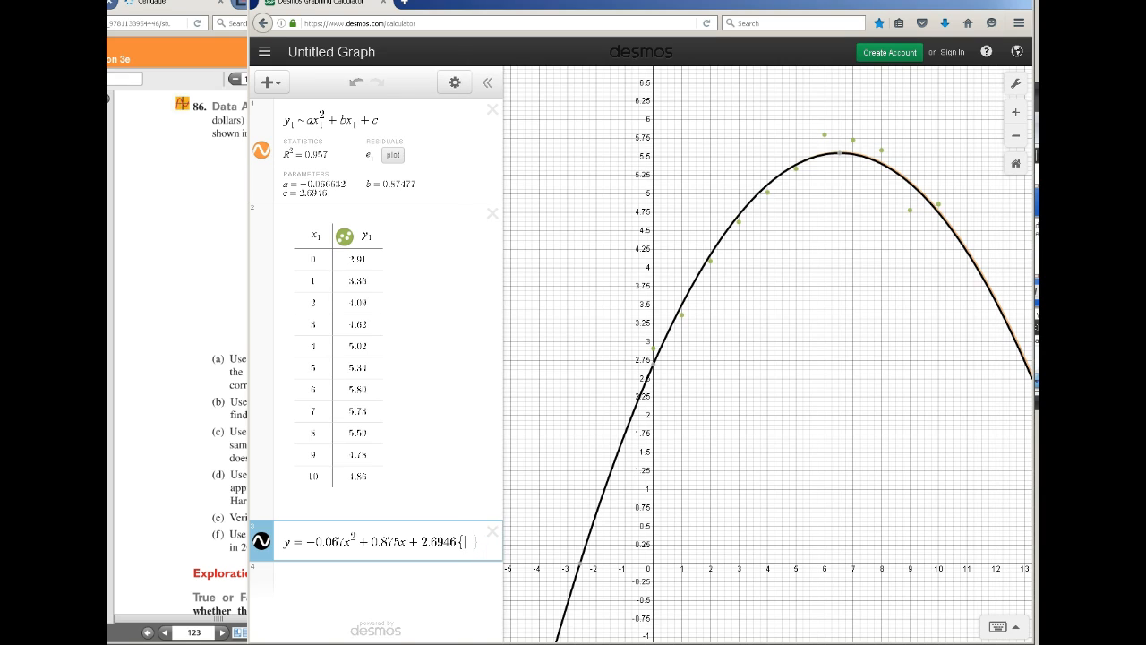
pyautogui.write('x ')
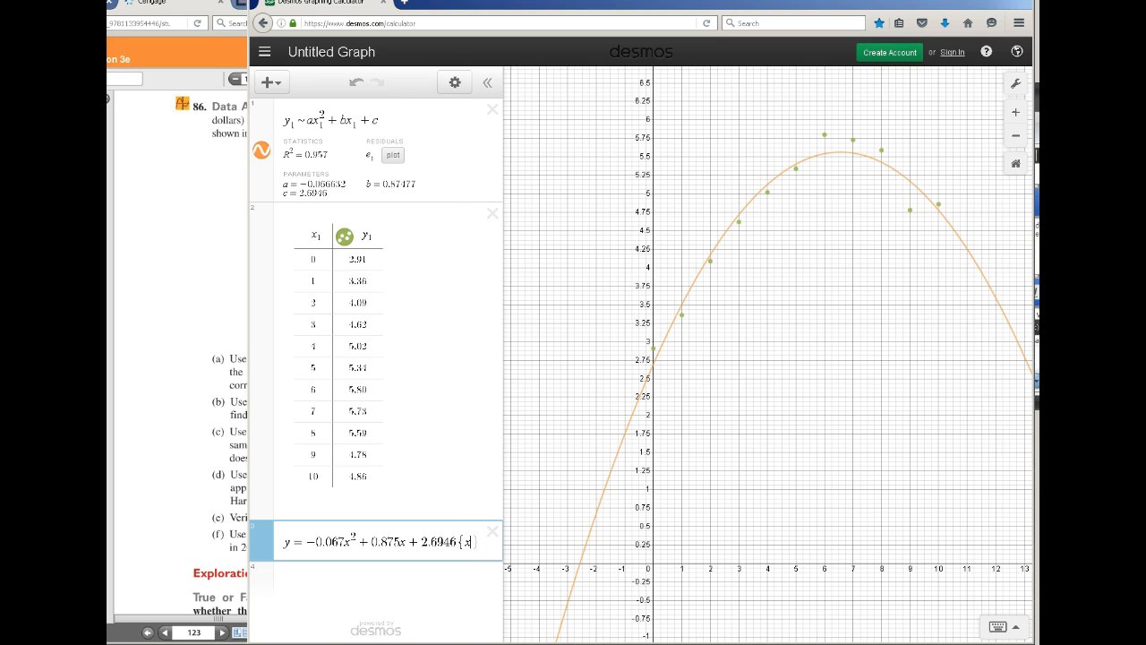
pyautogui.write('> 0')
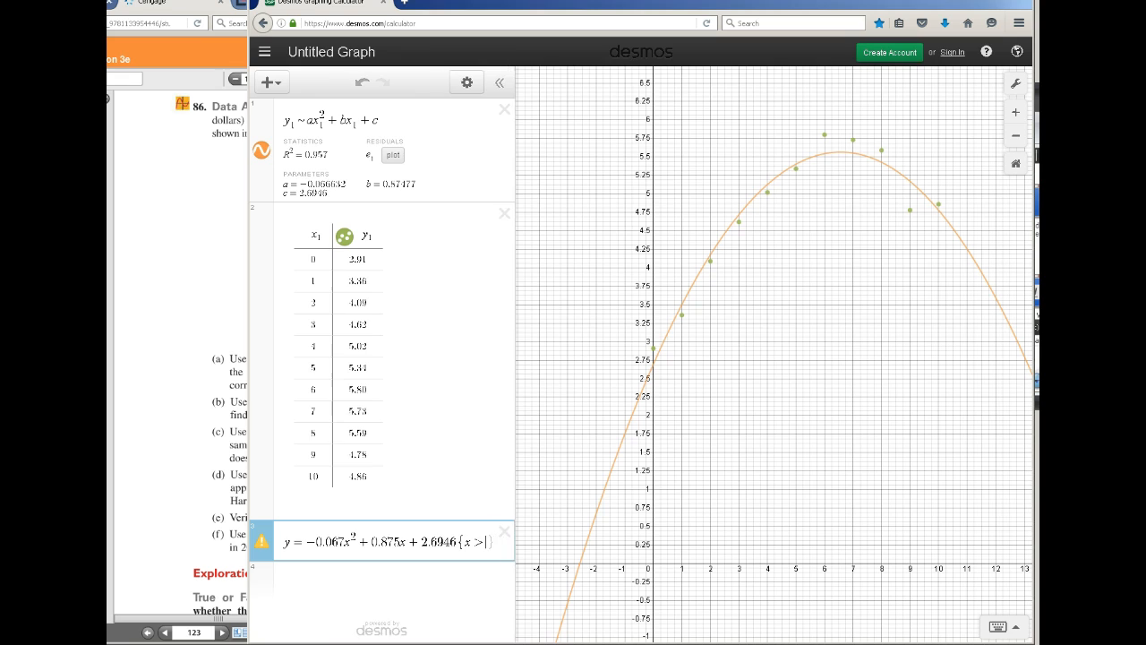
pyautogui.press('Right')
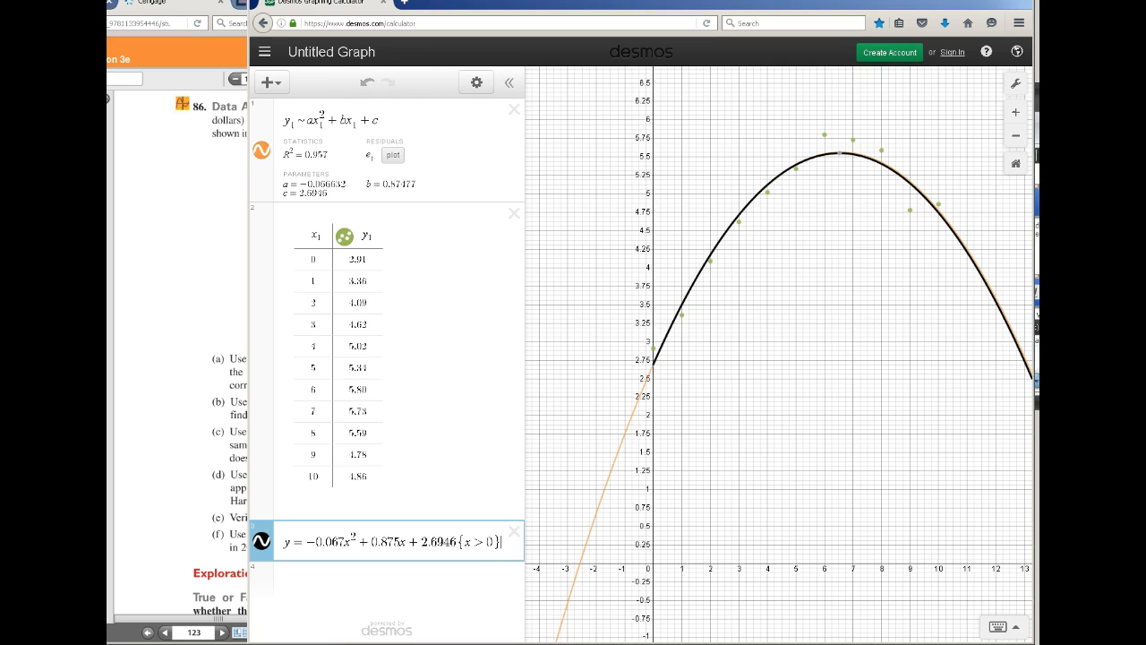